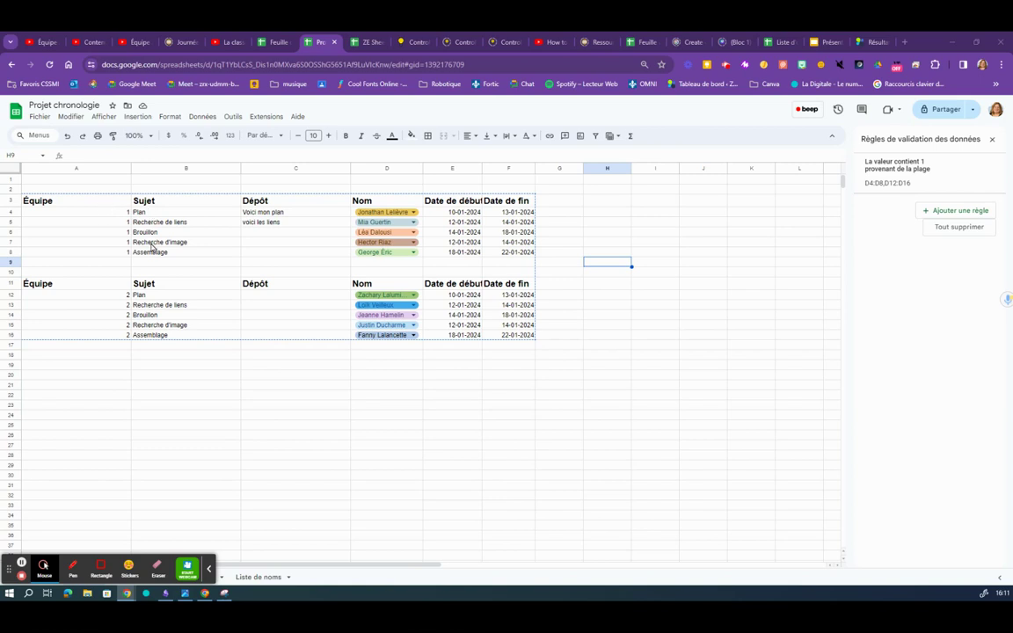
# Select cell B1 above the task tables.
pyautogui.click(101, 180)
pyautogui.click(160, 181)
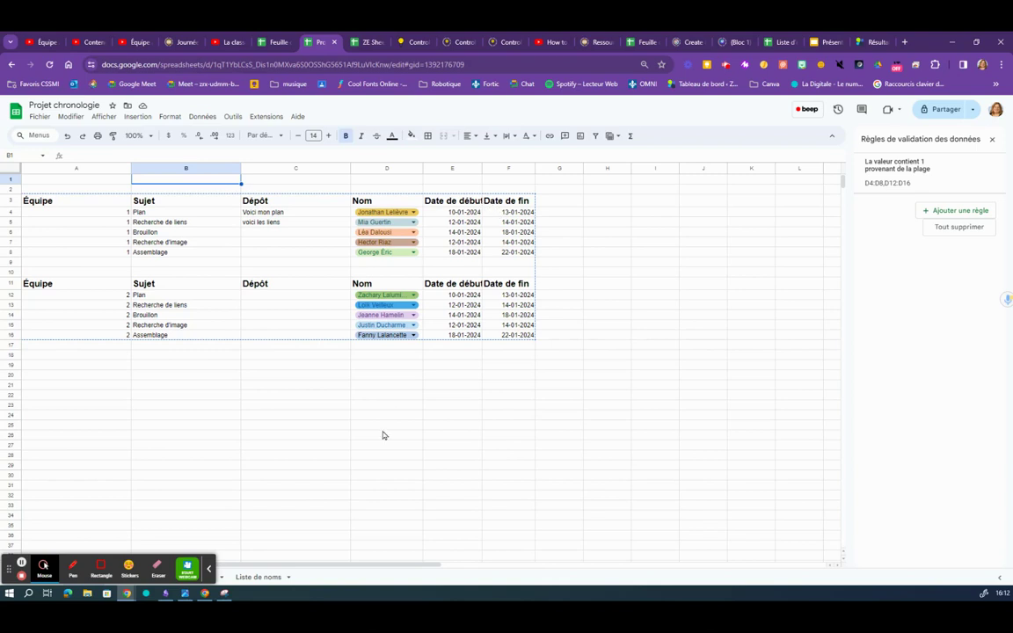
pyautogui.click(211, 570)
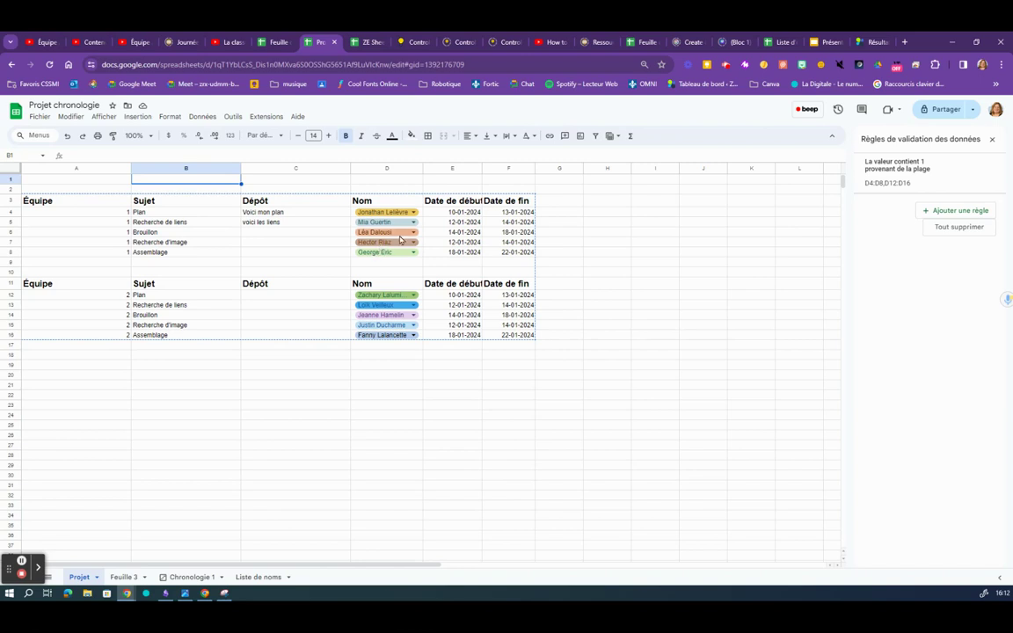
# Add a validation rule on H3 with criteria Menu déroulant (à partir d'une plage).
pyautogui.click(603, 203)
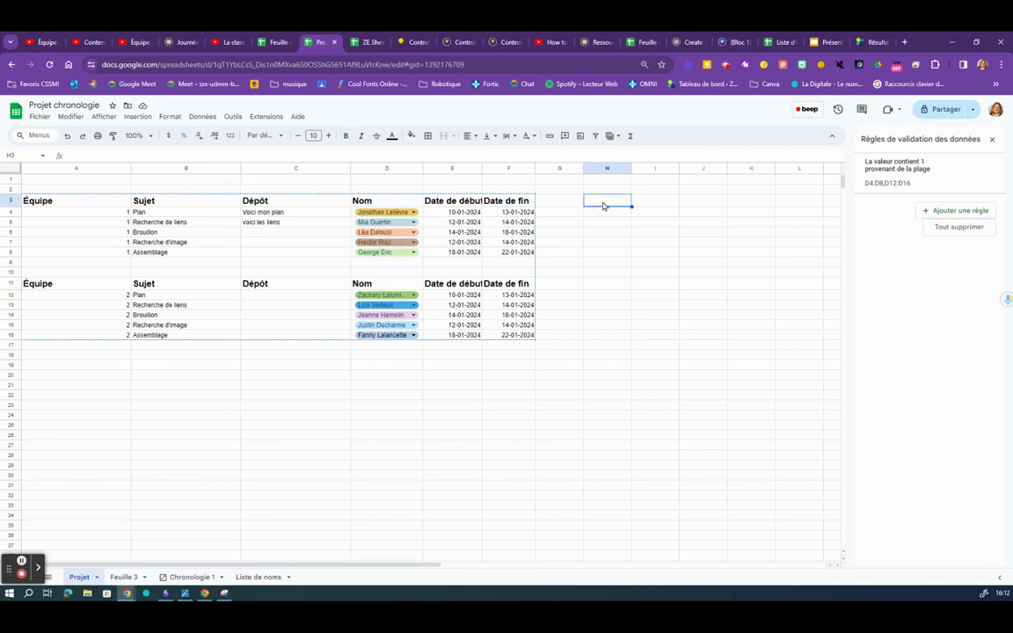
pyautogui.click(201, 116)
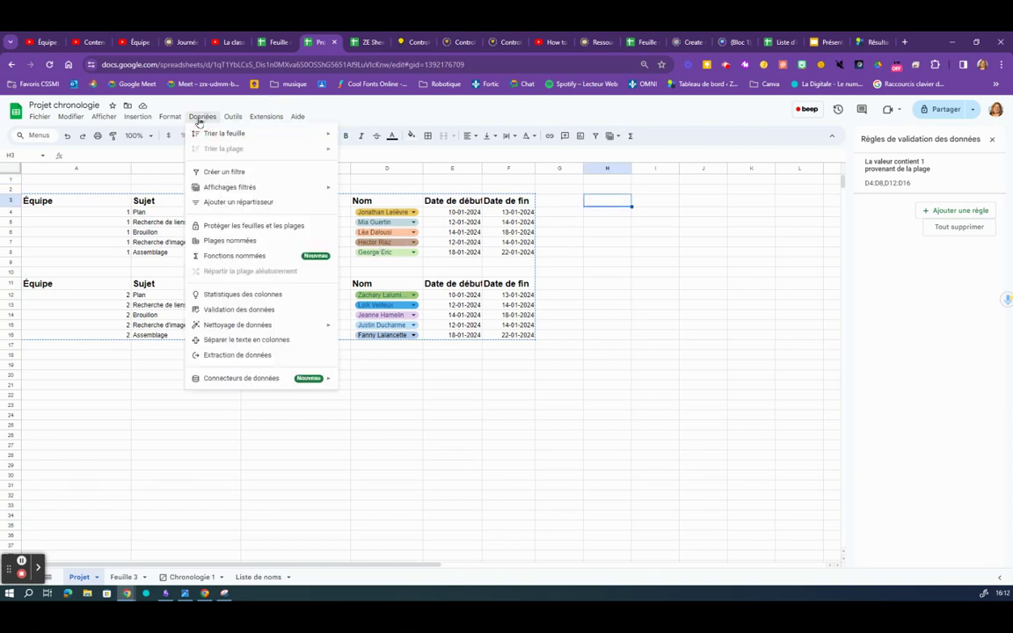
pyautogui.click(233, 309)
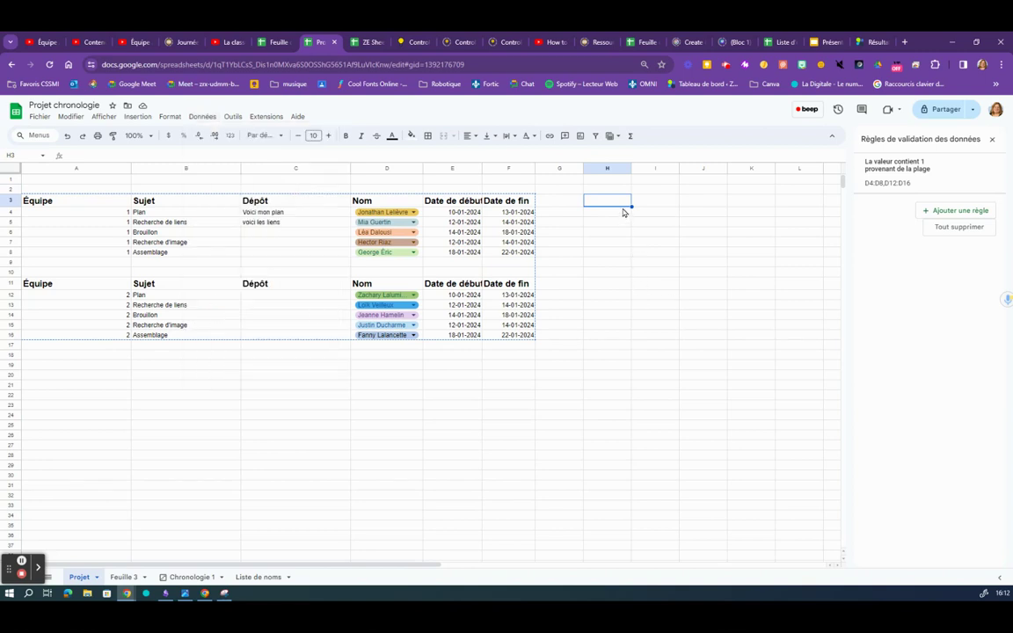
pyautogui.click(981, 214)
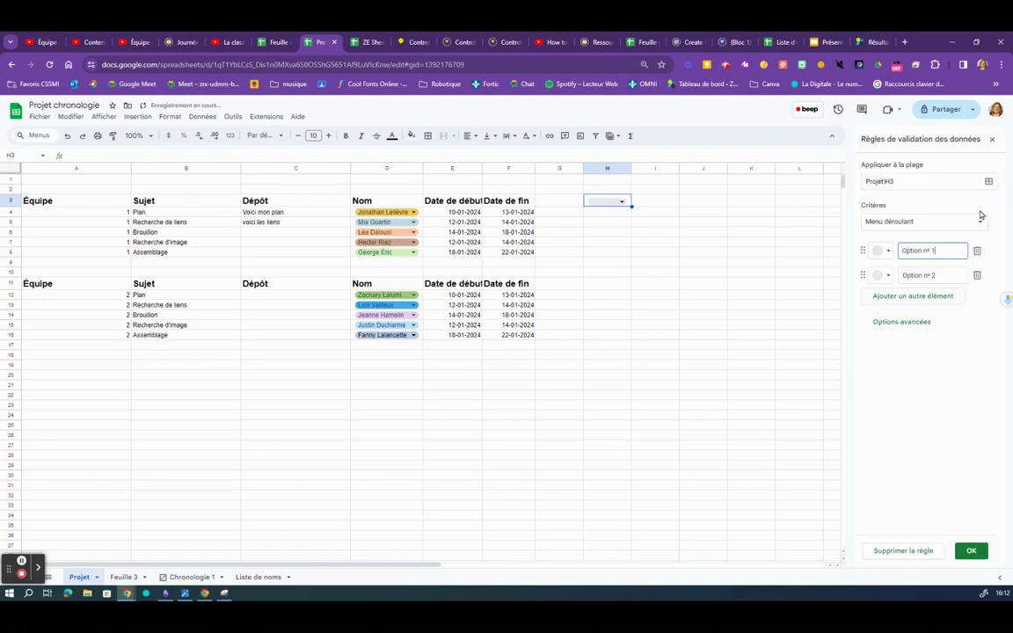
pyautogui.click(980, 220)
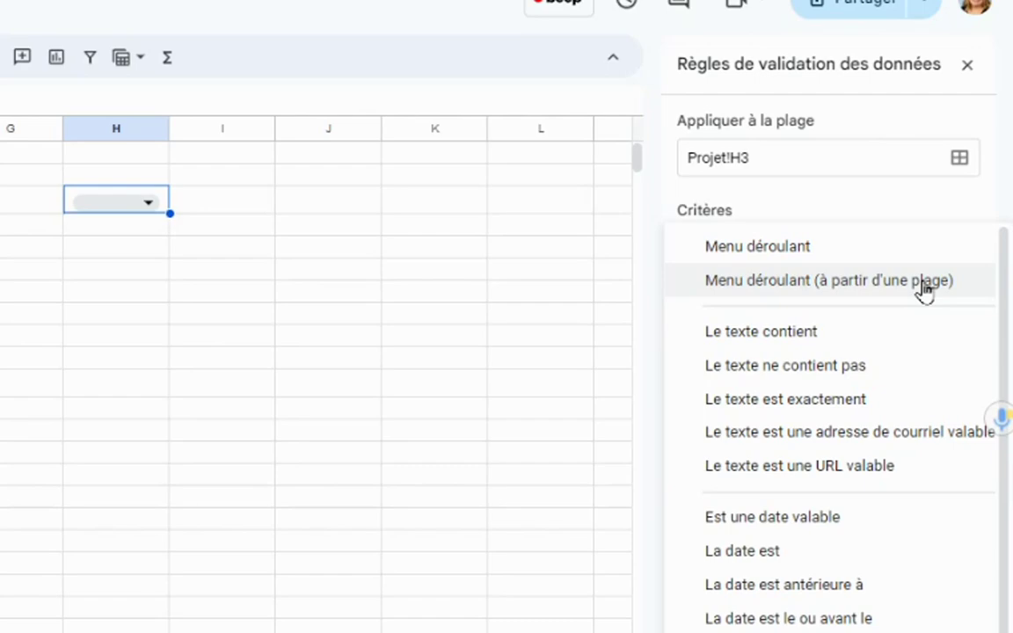
pyautogui.click(923, 283)
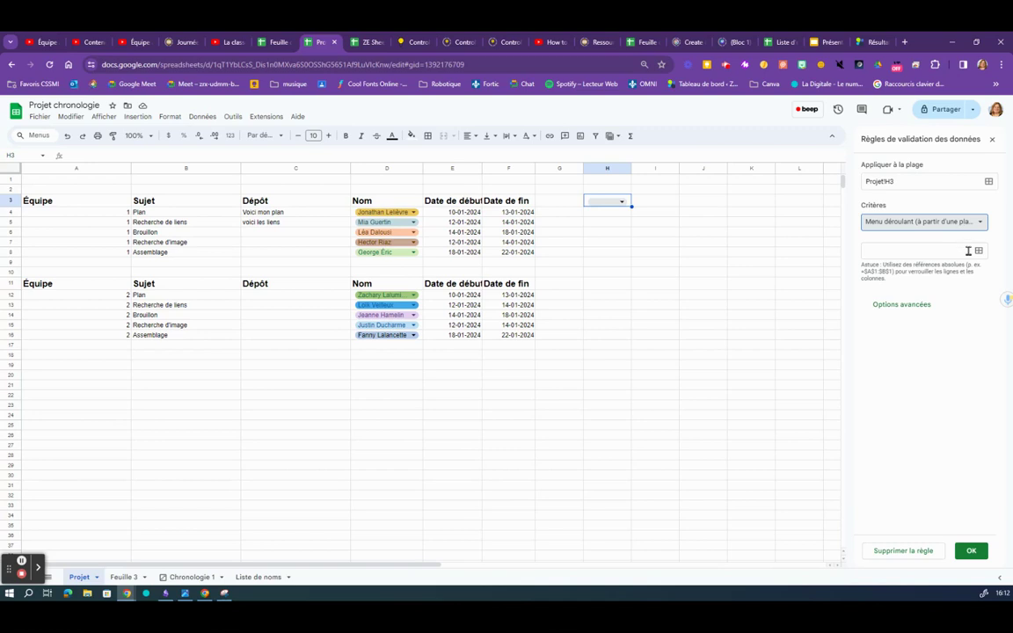
# Set the dropdown source range to 'Liste de noms'!C6:C23.
pyautogui.click(978, 250)
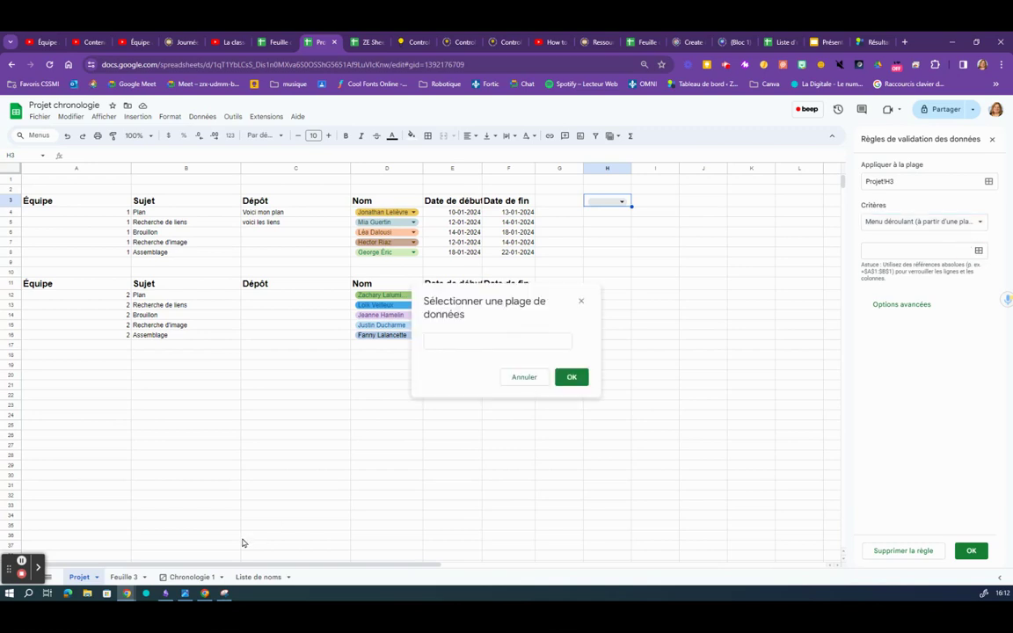
pyautogui.click(259, 577)
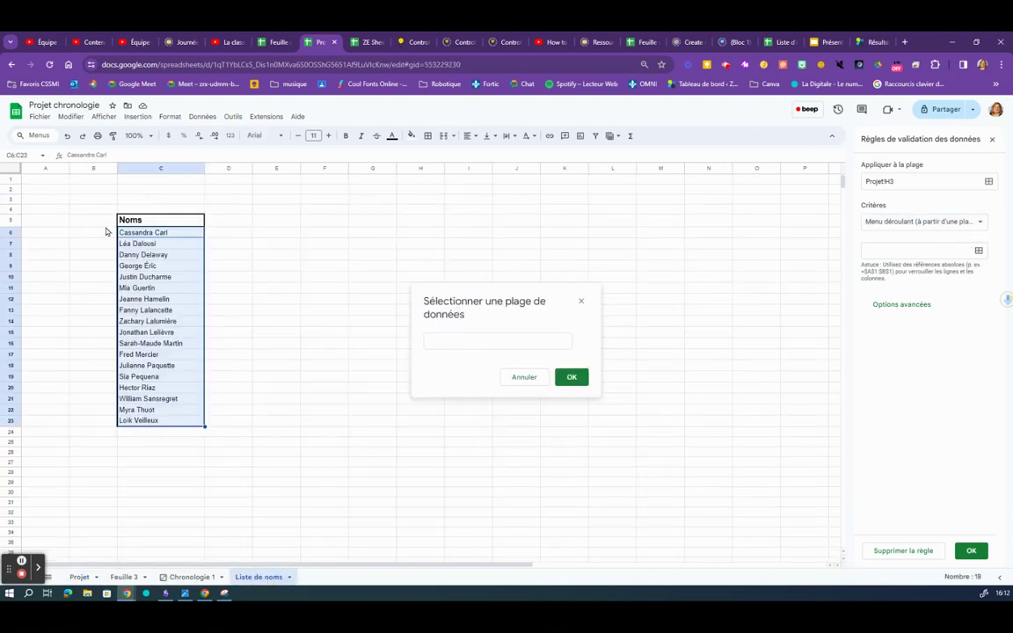
pyautogui.moveTo(124, 233); pyautogui.dragTo(180, 423)
pyautogui.click(583, 379)
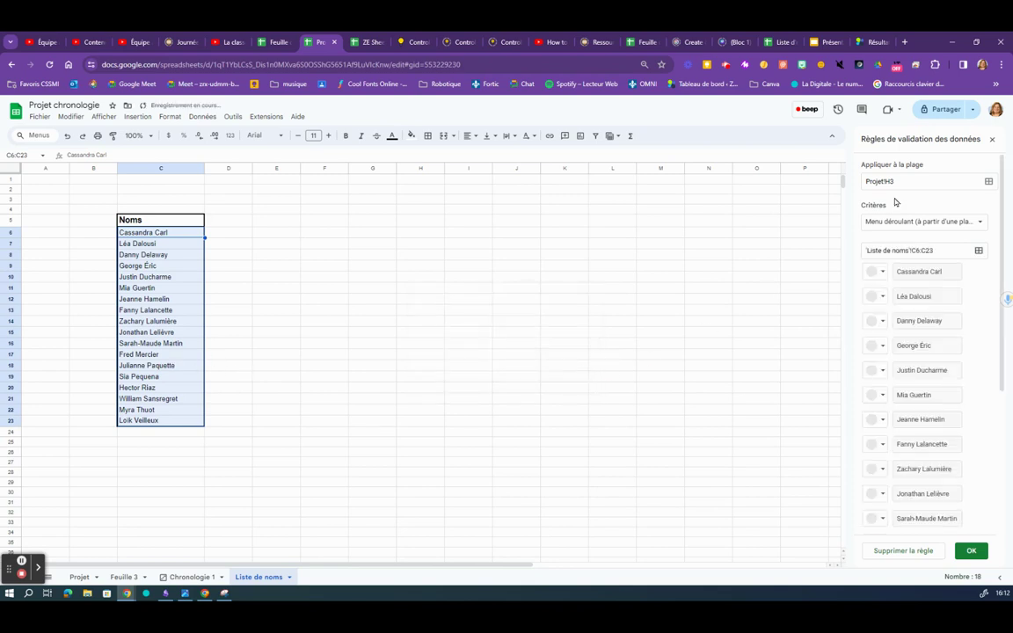
# Colour the first six name chips light pink, orange, yellow, green, blue and purple, then save the rule.
pyautogui.click(878, 271)
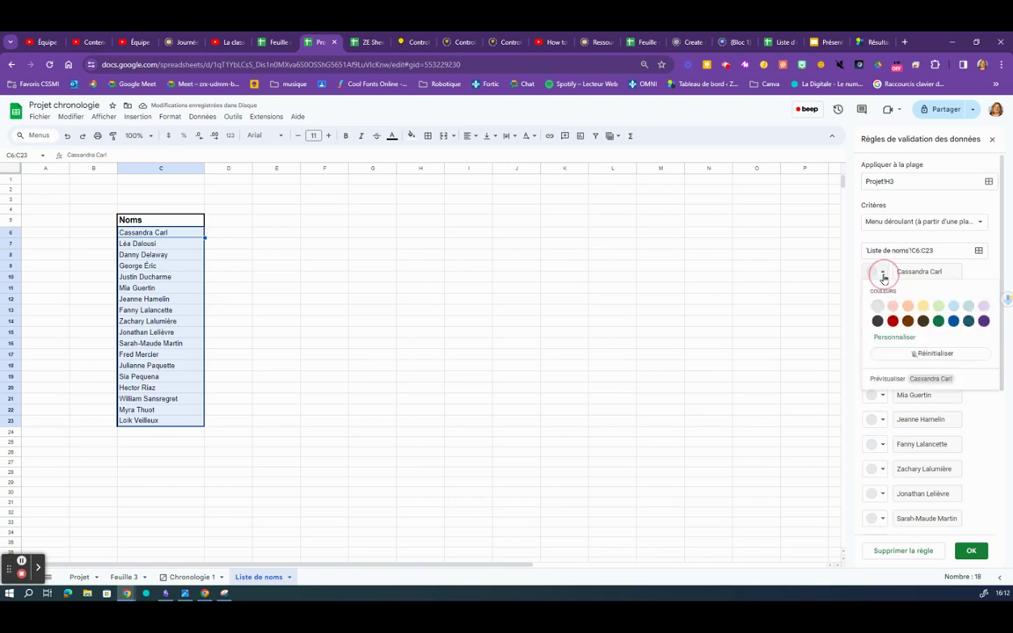
pyautogui.click(889, 303)
pyautogui.click(879, 296)
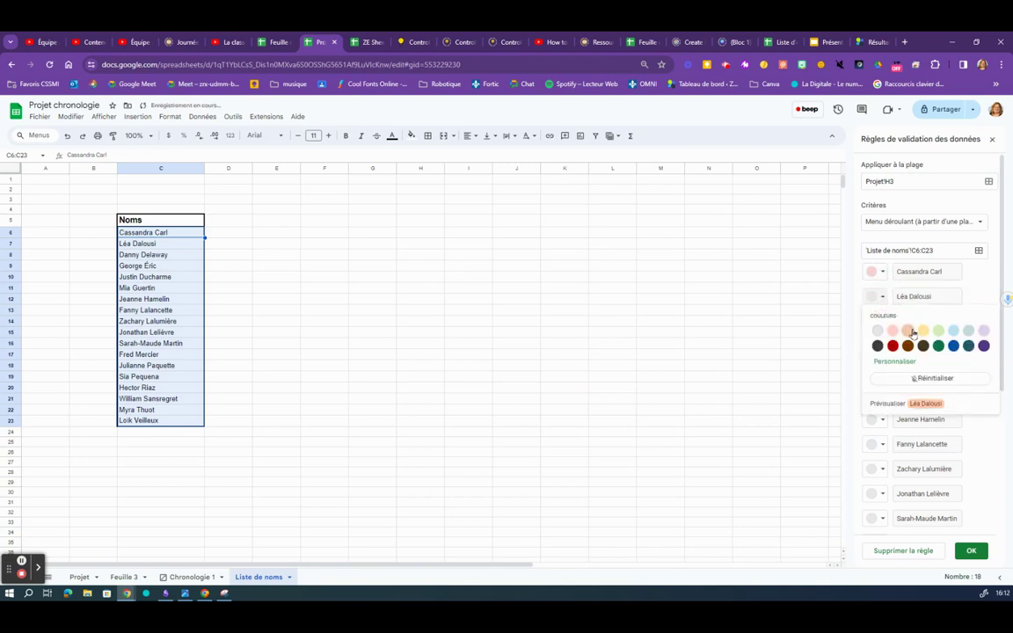
pyautogui.click(907, 329)
pyautogui.click(879, 321)
pyautogui.click(922, 354)
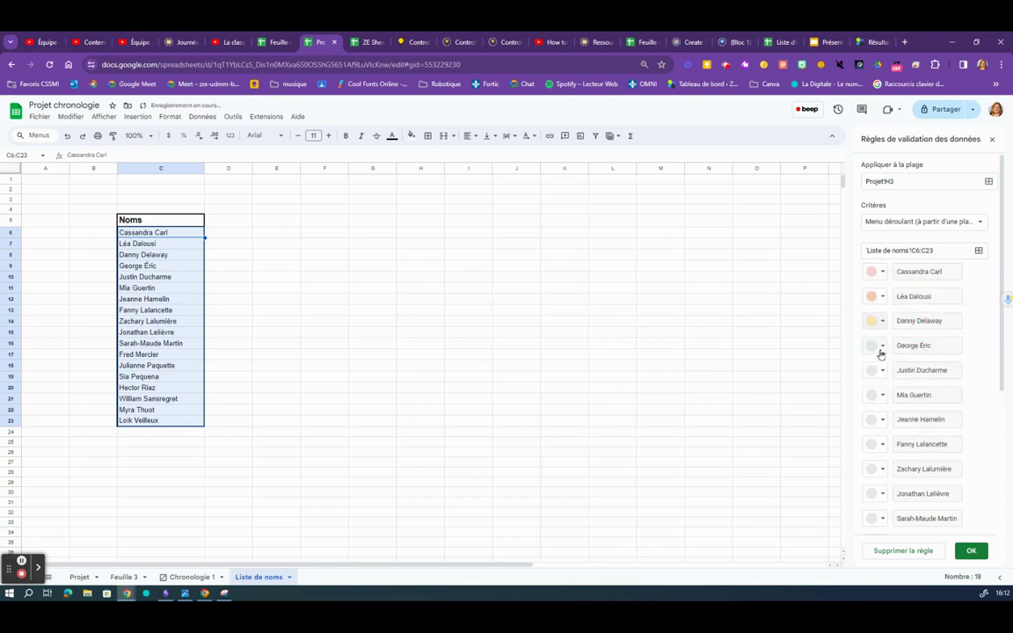
pyautogui.click(879, 345)
pyautogui.click(938, 381)
pyautogui.click(879, 370)
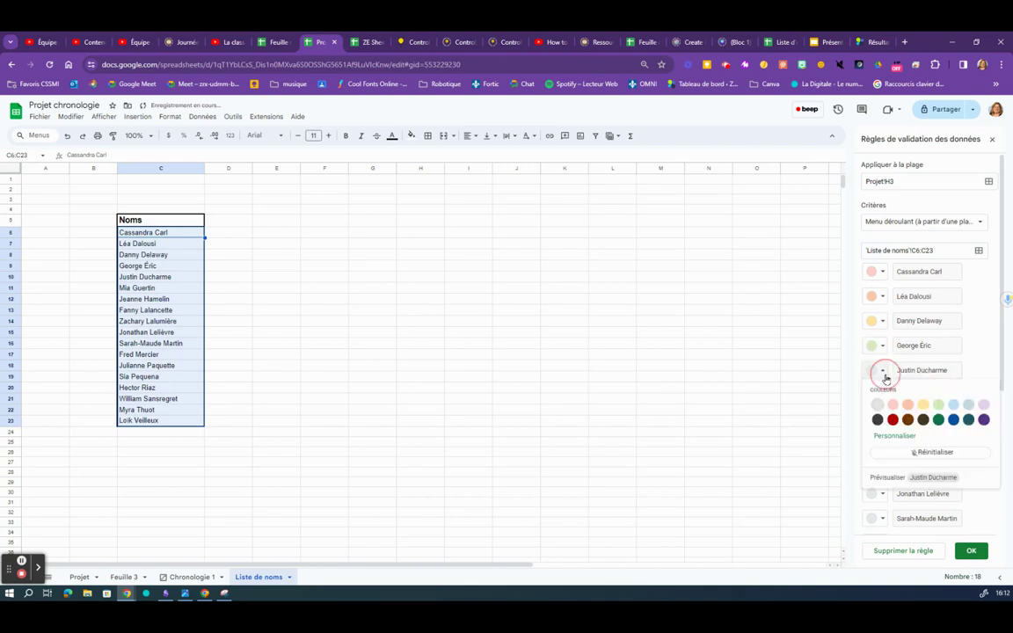
pyautogui.click(954, 406)
pyautogui.click(879, 395)
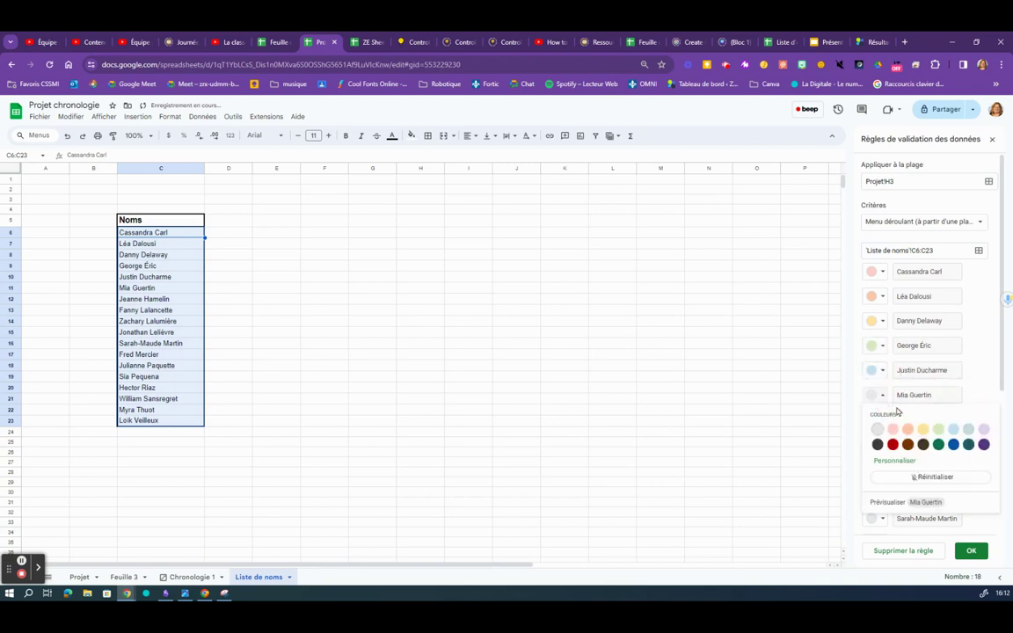
pyautogui.click(984, 430)
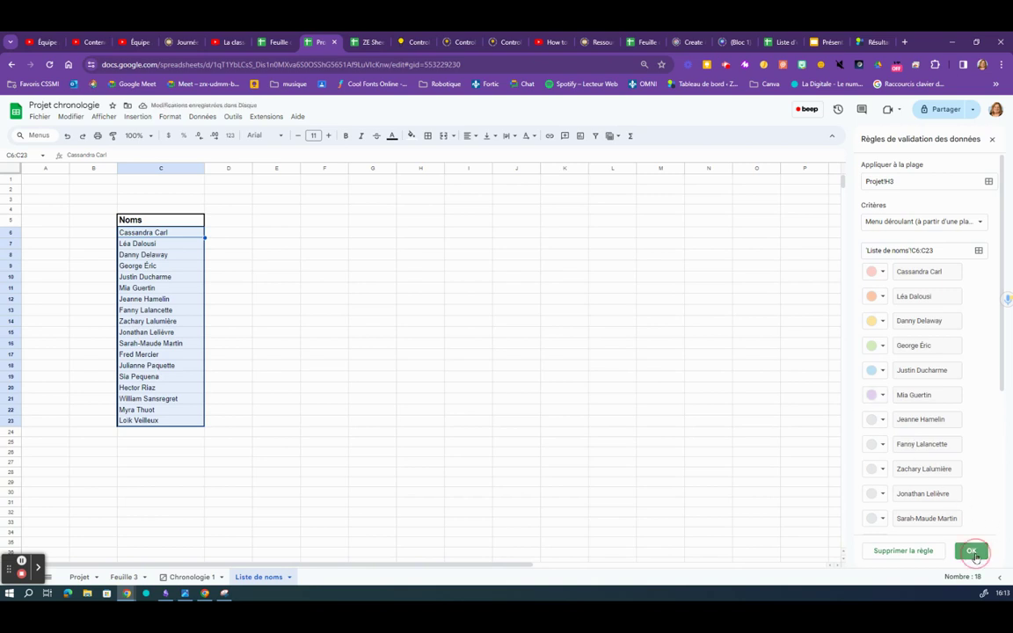
pyautogui.click(971, 551)
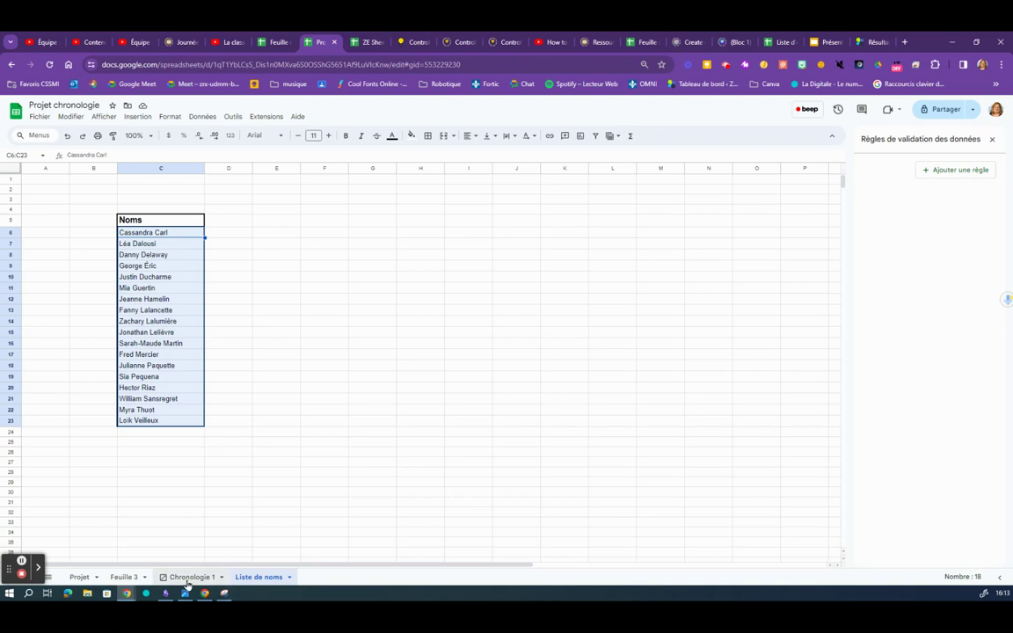
# On the Projet sheet, copy H3's name dropdown down to H8.
pyautogui.click(125, 577)
pyautogui.click(79, 576)
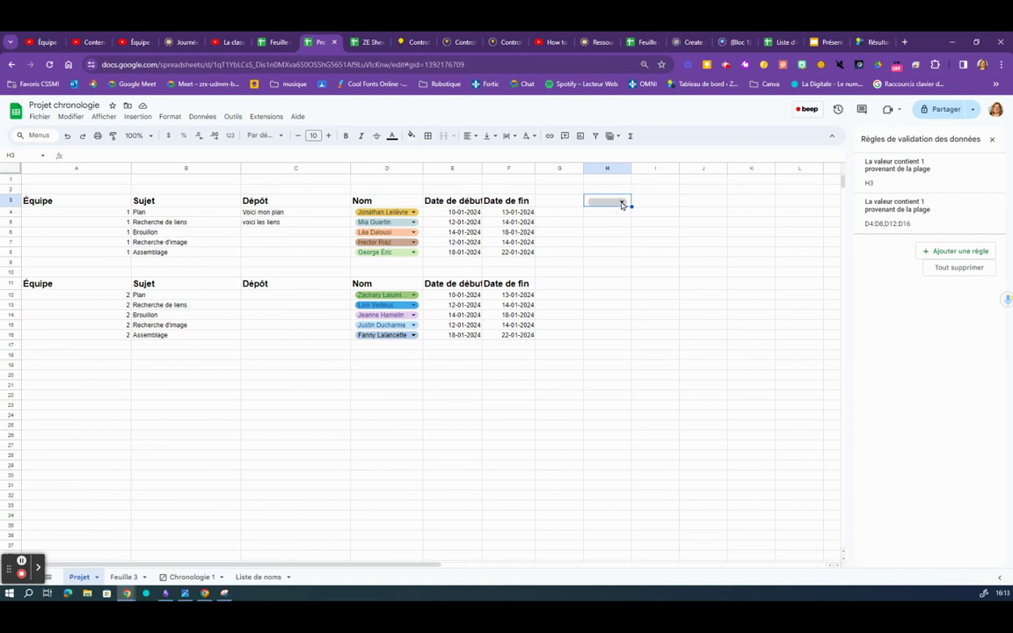
pyautogui.moveTo(628, 204); pyautogui.dragTo(625, 256)
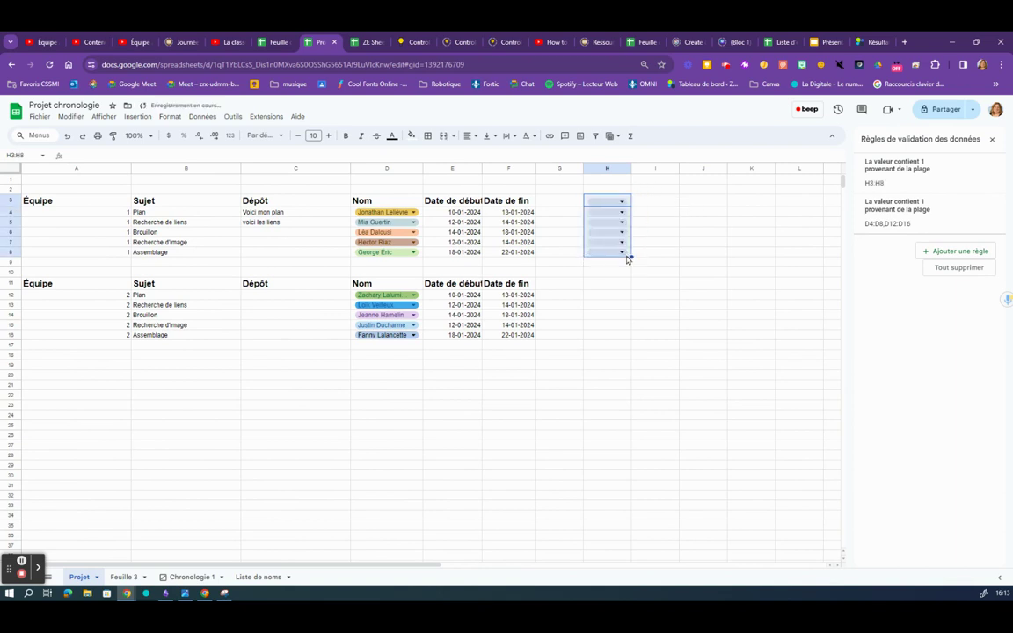
# Pick a name from the dropdown in H3 and another in H4.
pyautogui.click(622, 202)
pyautogui.click(614, 230)
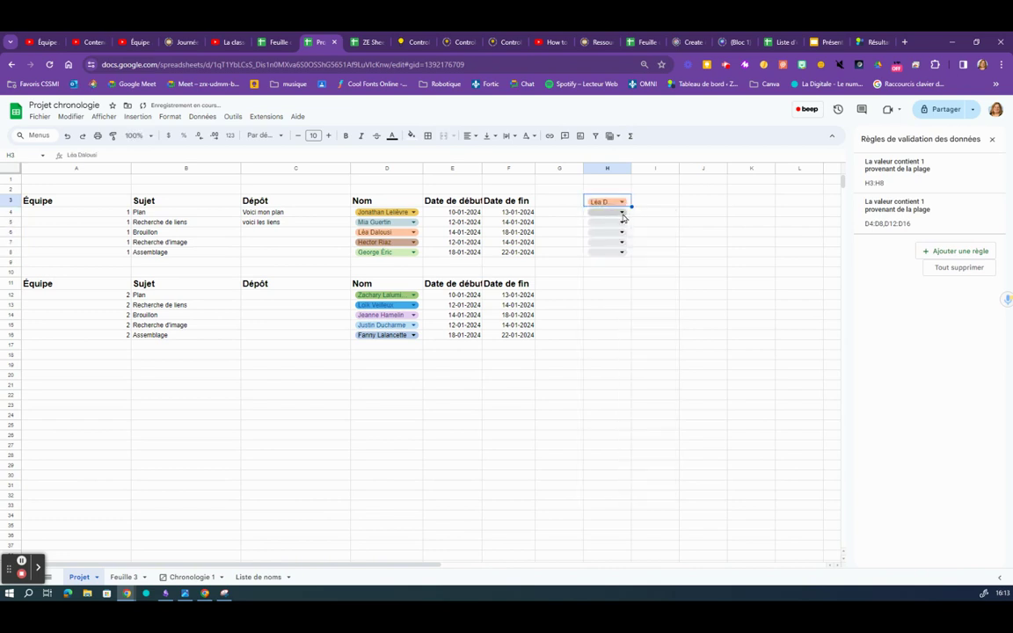
pyautogui.click(622, 212)
pyautogui.click(622, 255)
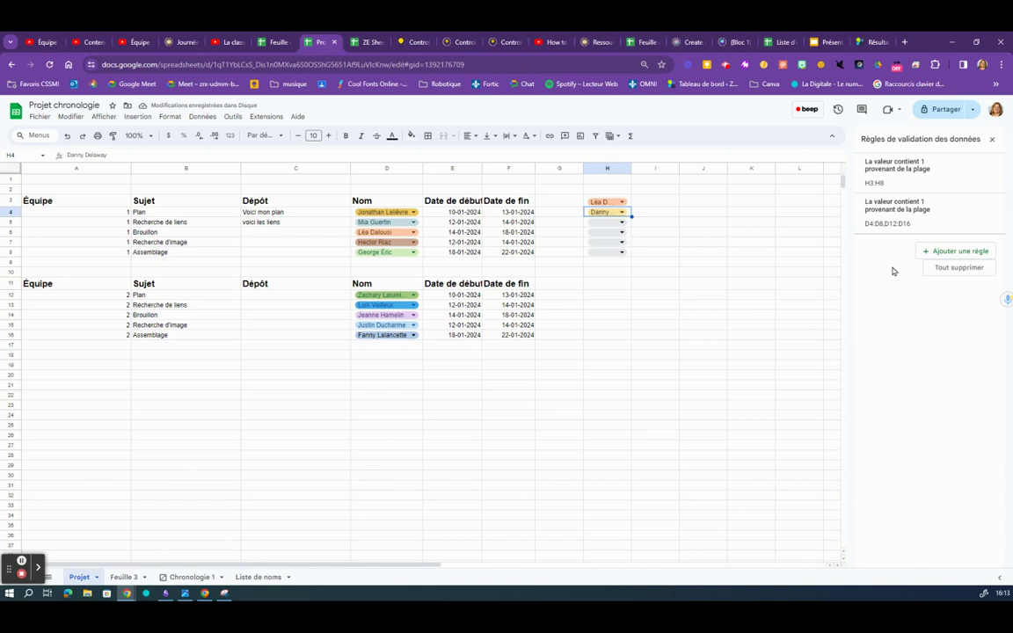
# Delete the D-column name dropdown rule by mistake, then undo the deletion.
pyautogui.click(925, 225)
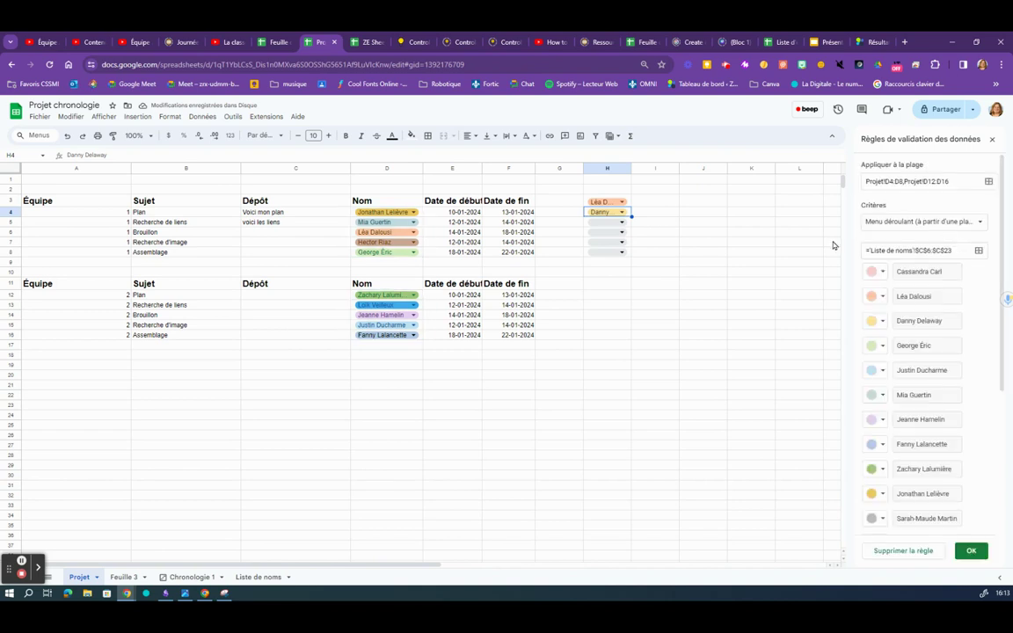
pyautogui.press('Return')
pyautogui.moveTo(606, 201); pyautogui.dragTo(621, 252)
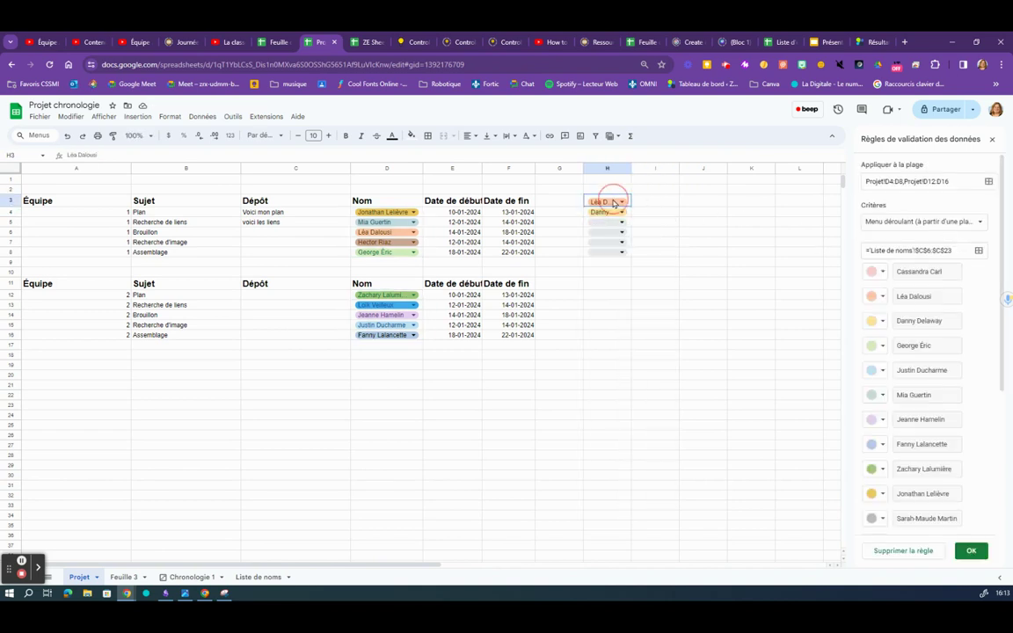
pyautogui.click(903, 550)
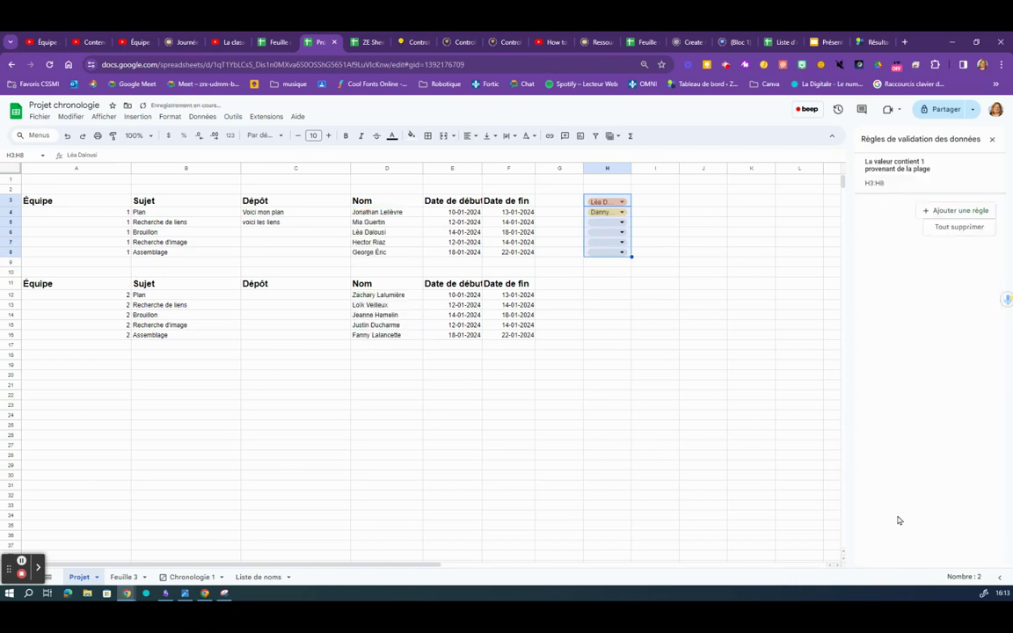
pyautogui.click(66, 135)
pyautogui.click(653, 234)
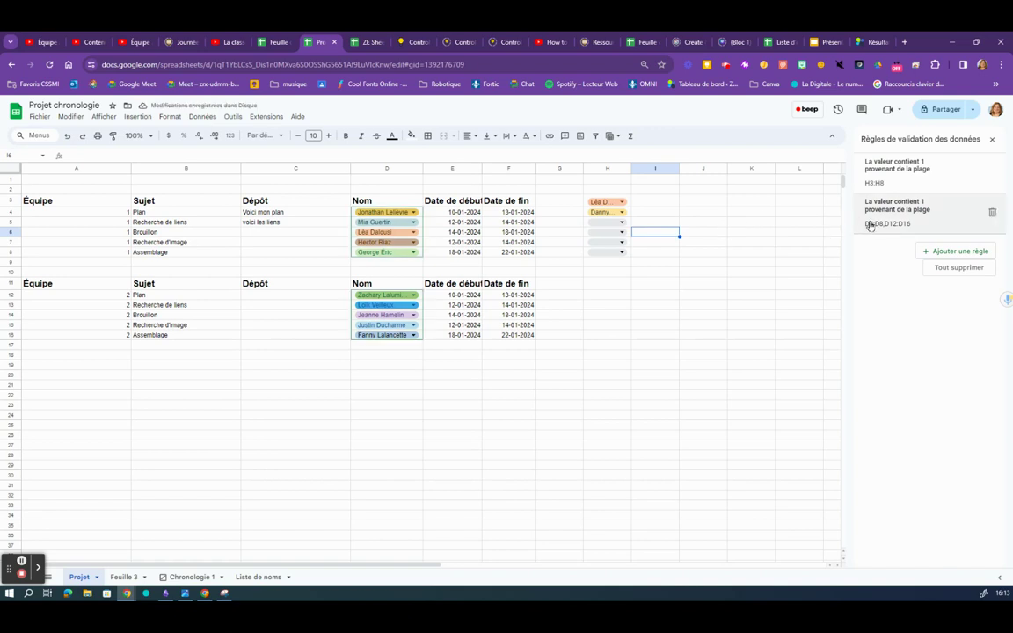
# Delete the H3:H8 dropdown rule and clear the stray names in H3:H4.
pyautogui.click(870, 176)
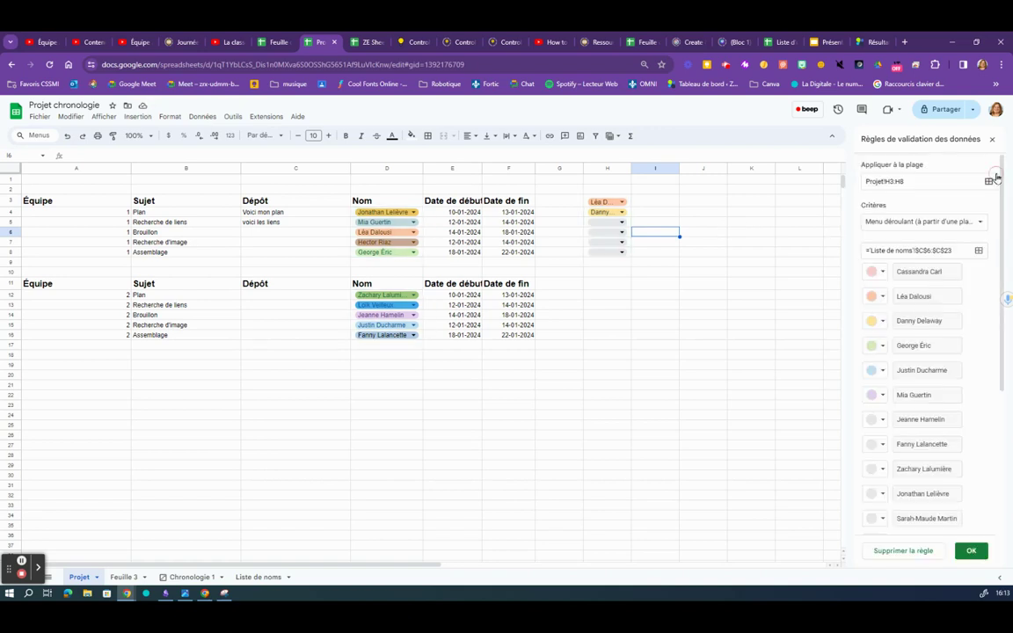
pyautogui.click(904, 553)
pyautogui.moveTo(605, 203); pyautogui.dragTo(607, 214)
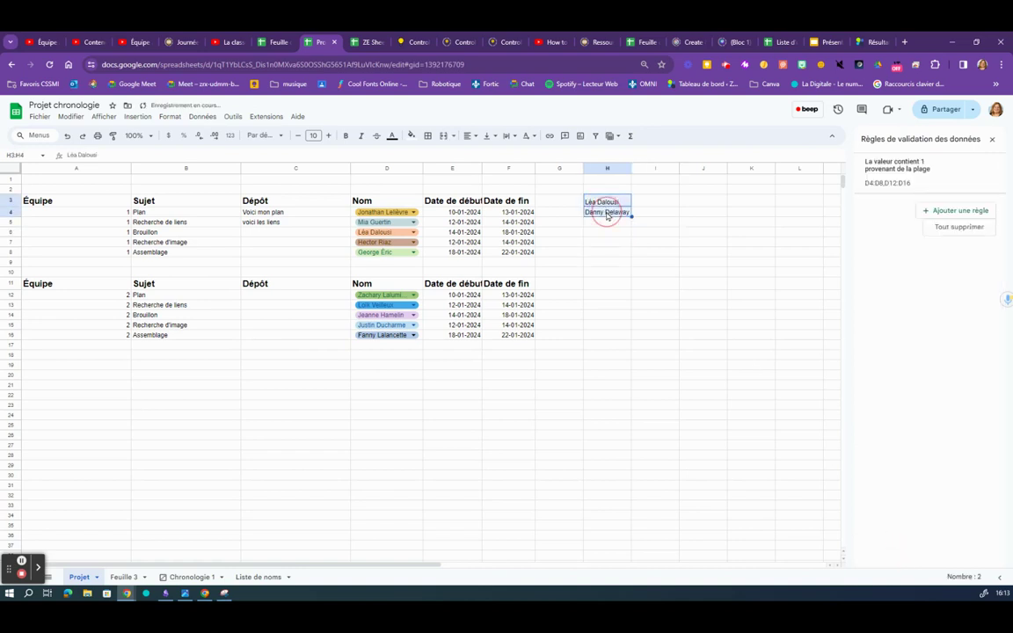
pyautogui.press('Delete')
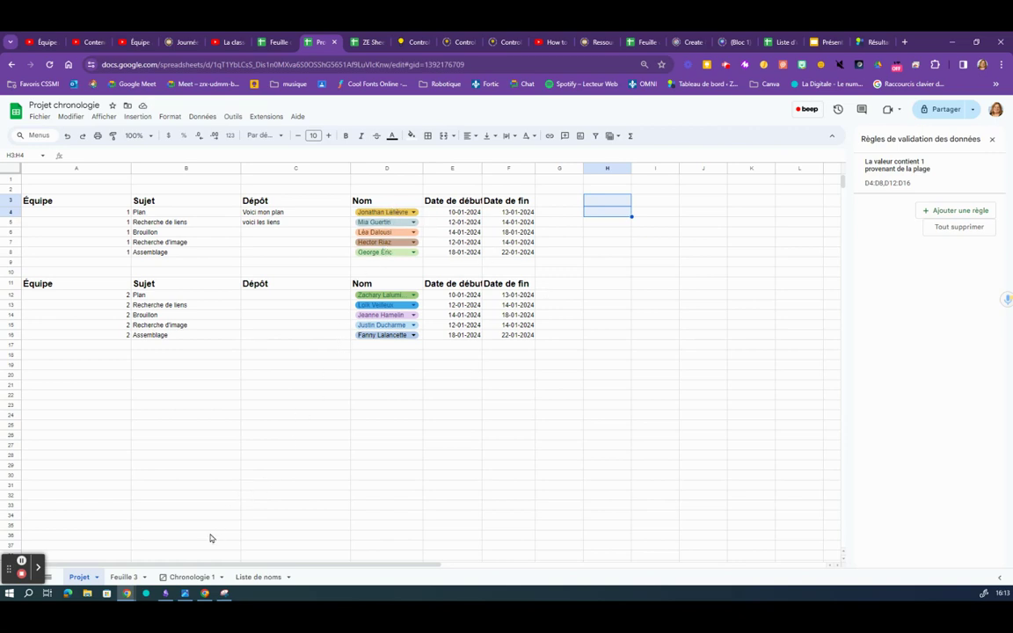
pyautogui.click(270, 582)
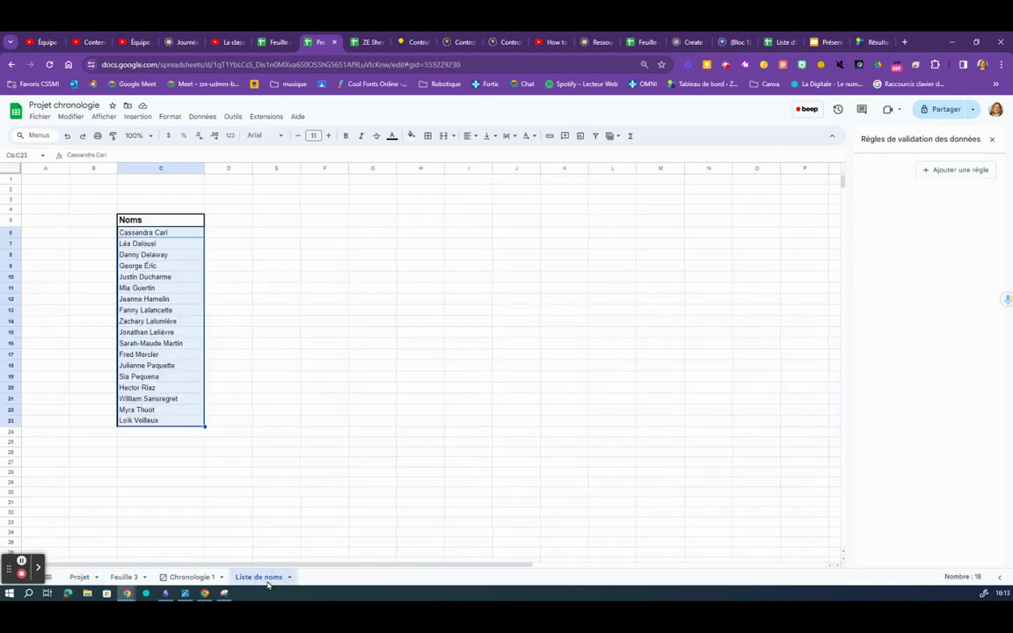
pyautogui.click(134, 578)
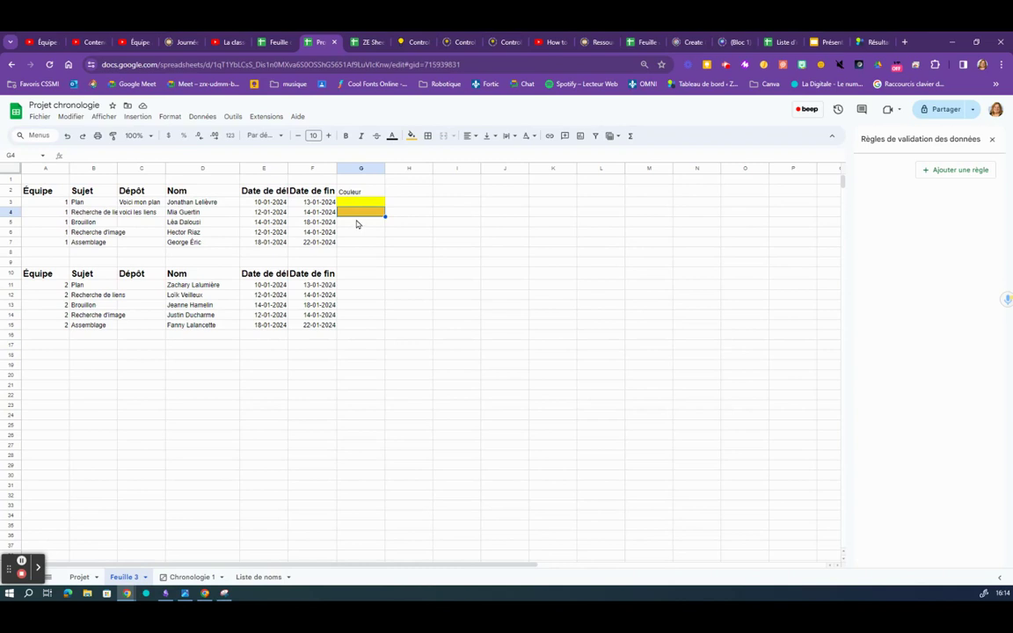
pyautogui.click(80, 577)
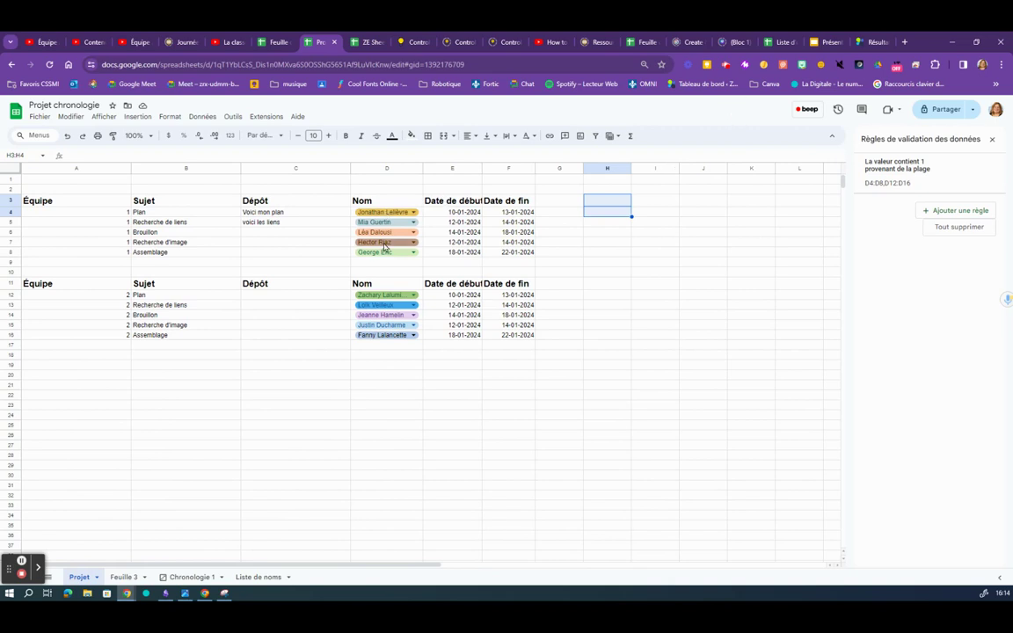
# Select Projet A3:F16 and insert a timeline from it as Chronologie 2.
pyautogui.click(52, 201)
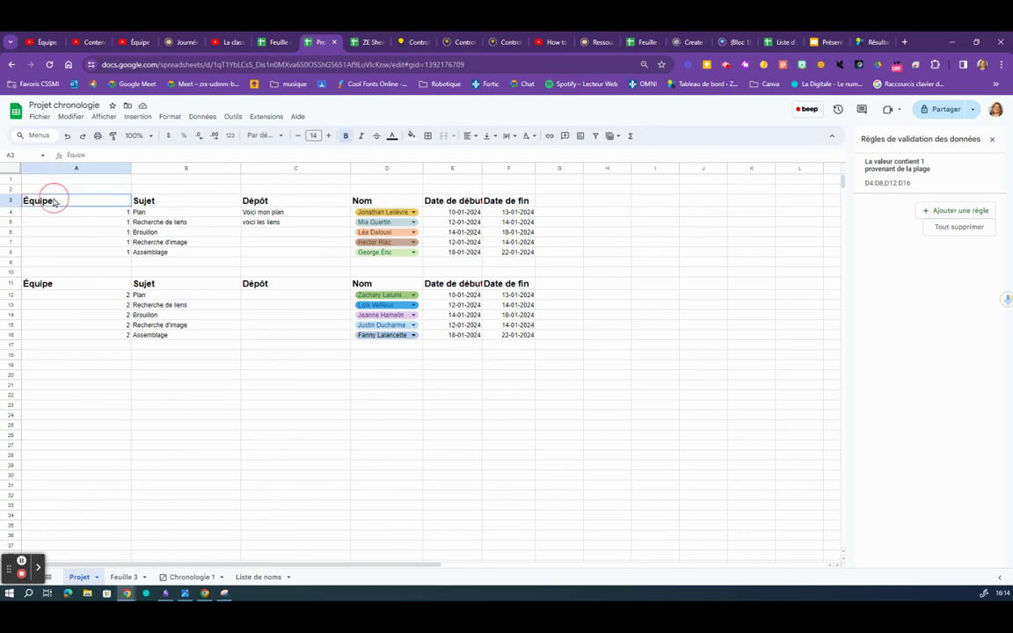
pyautogui.moveTo(52, 202); pyautogui.dragTo(521, 339)
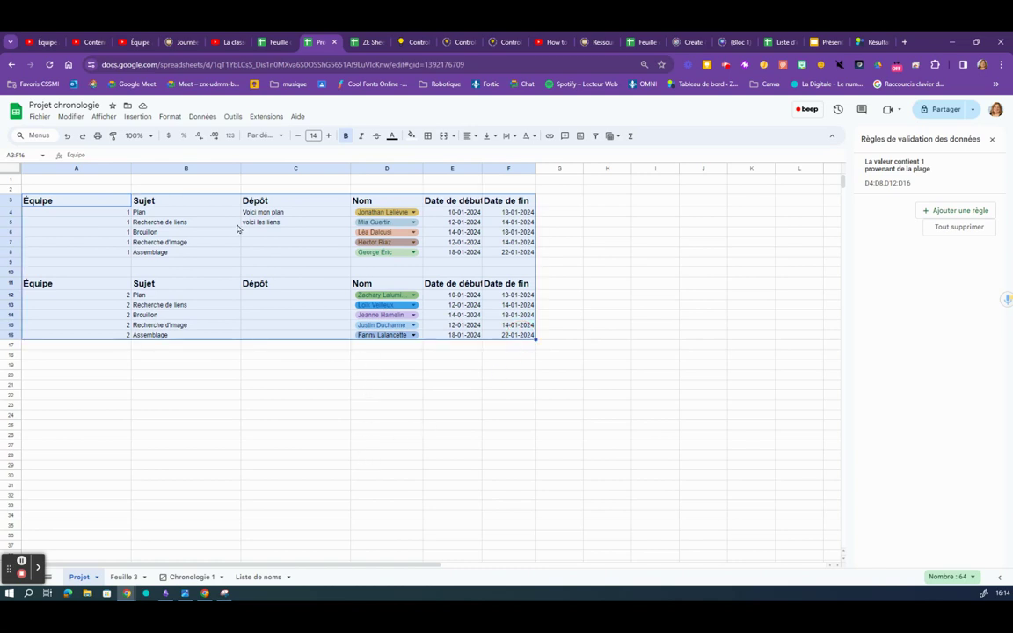
pyautogui.click(137, 116)
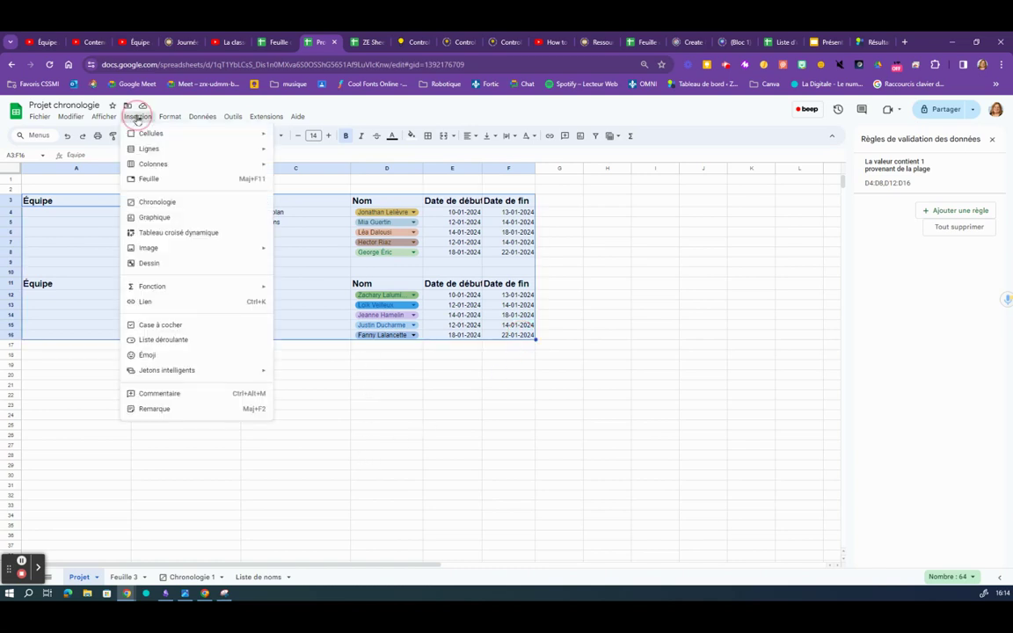
pyautogui.click(152, 203)
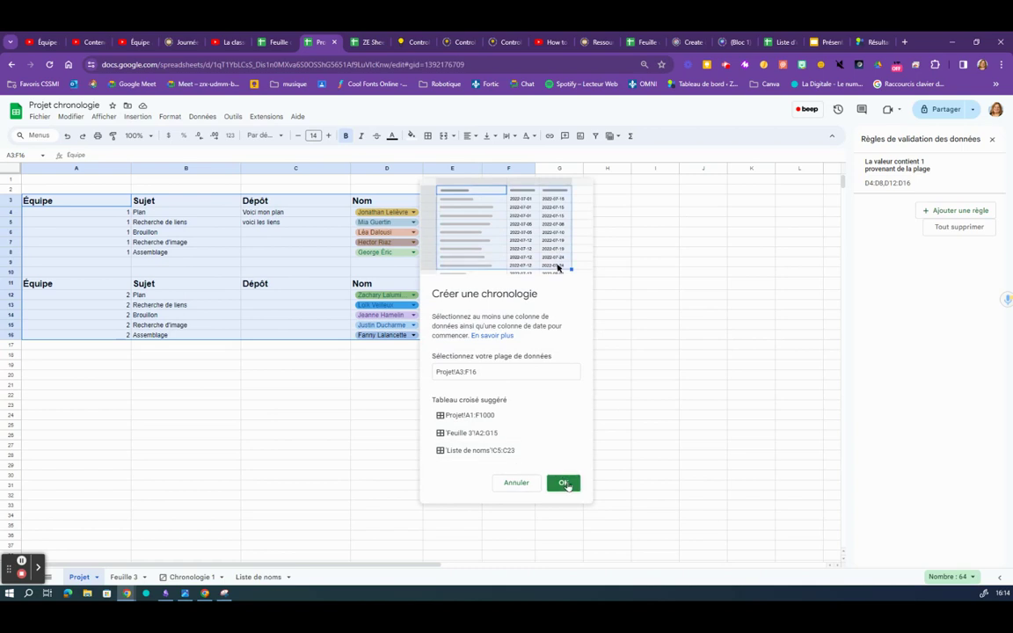
pyautogui.click(563, 482)
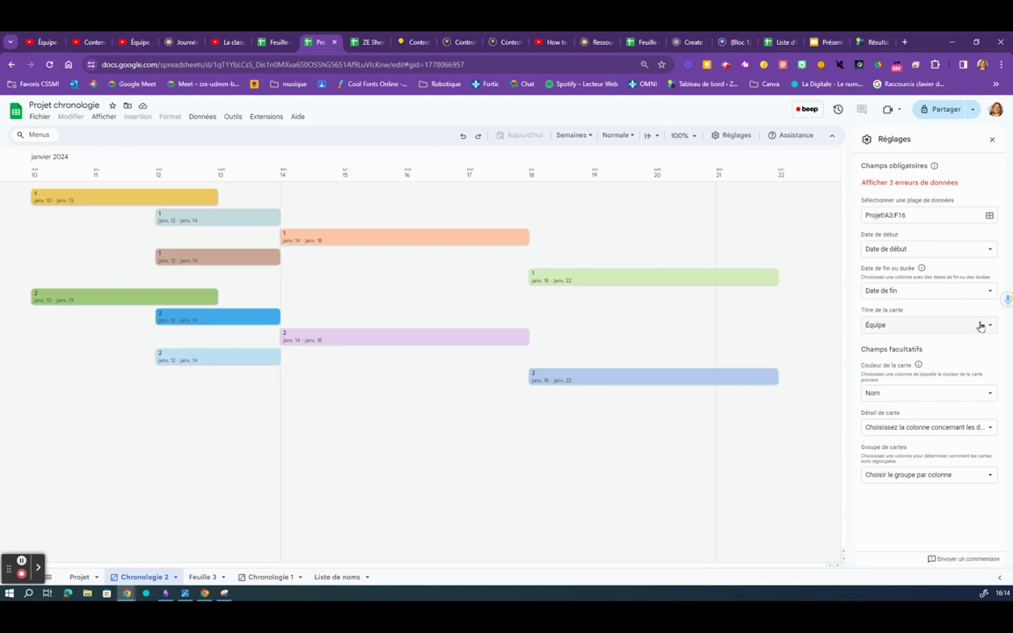
# Set Titre de la carte to Sujet and Couleur de la carte to Nom, after briefly trying Date de début.
pyautogui.click(991, 327)
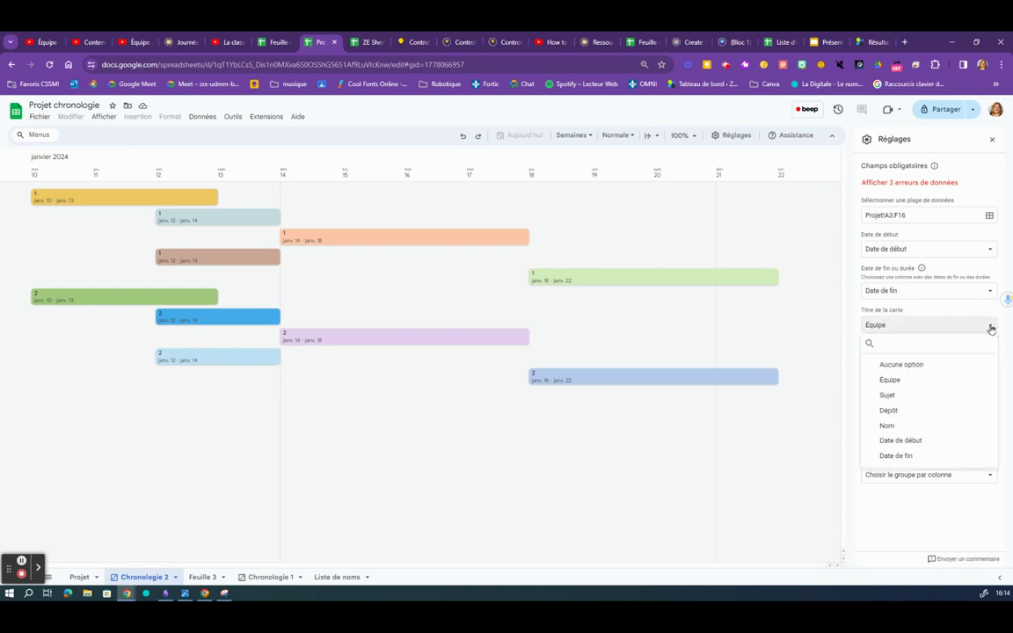
pyautogui.click(908, 395)
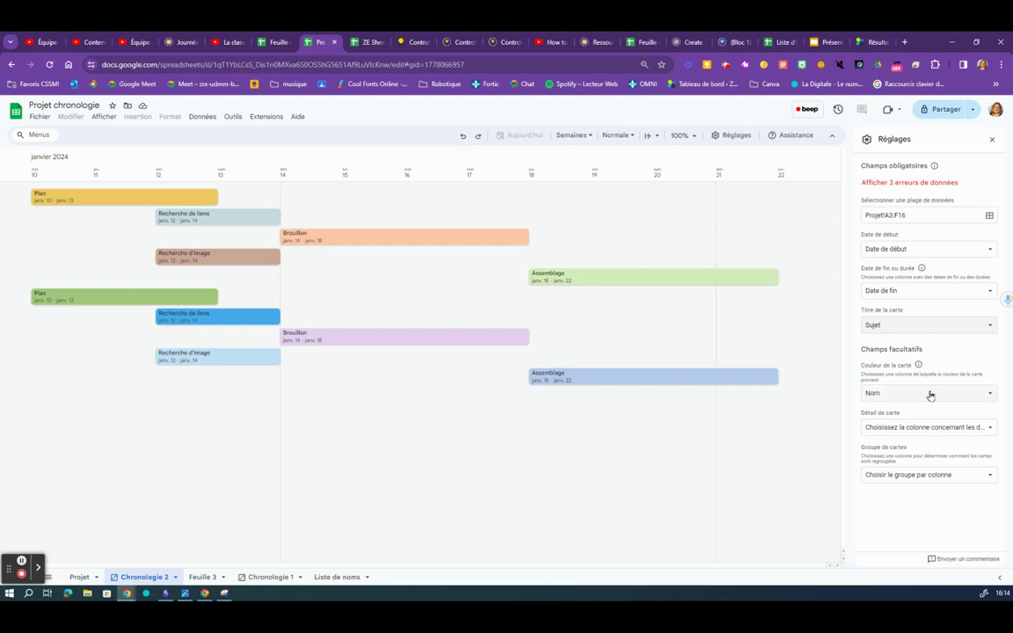
pyautogui.click(989, 396)
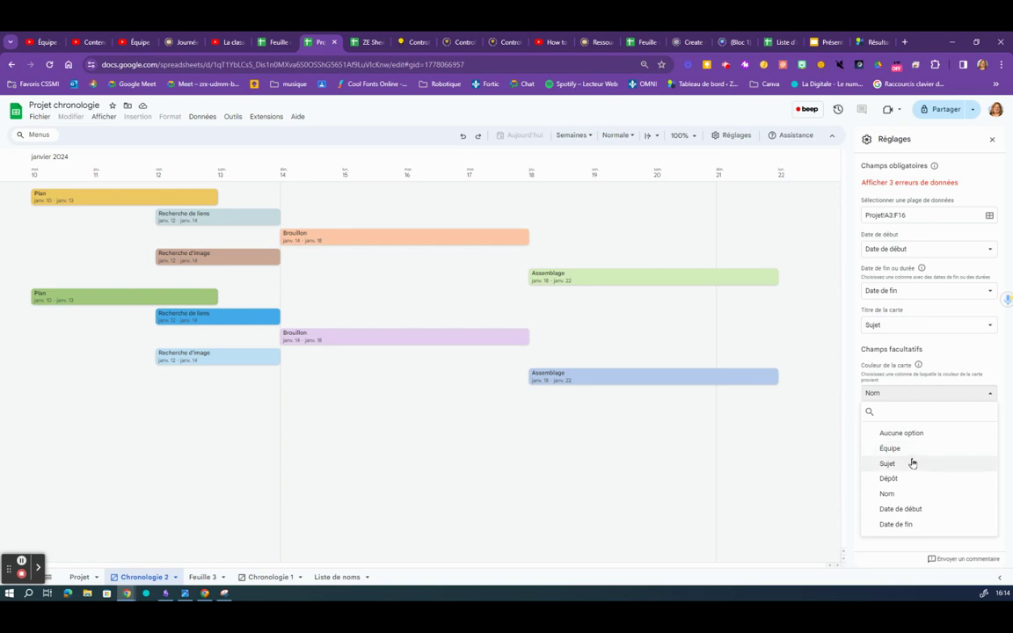
pyautogui.click(911, 508)
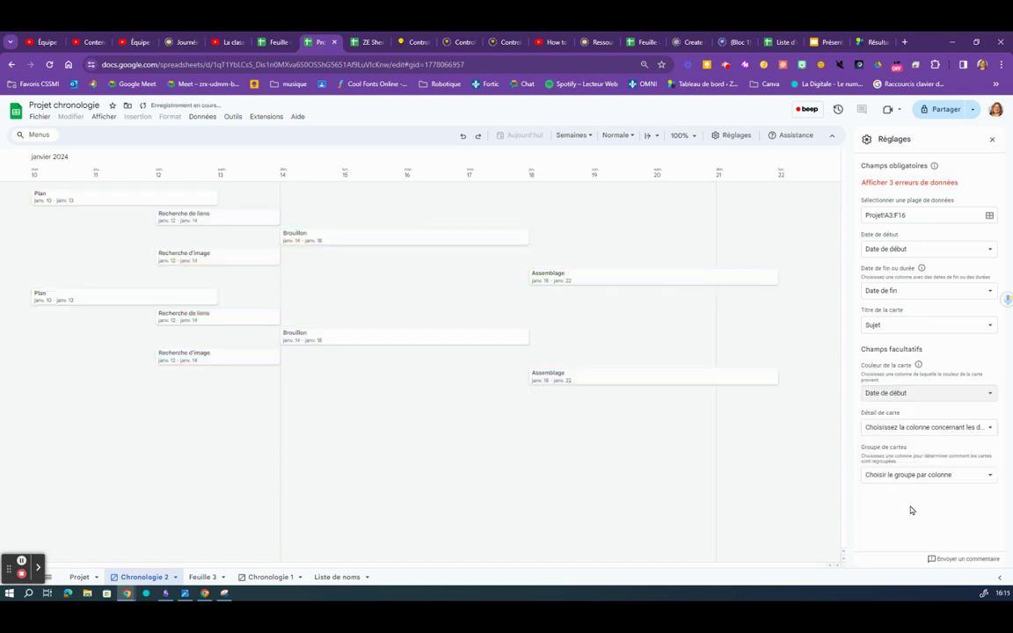
pyautogui.click(988, 396)
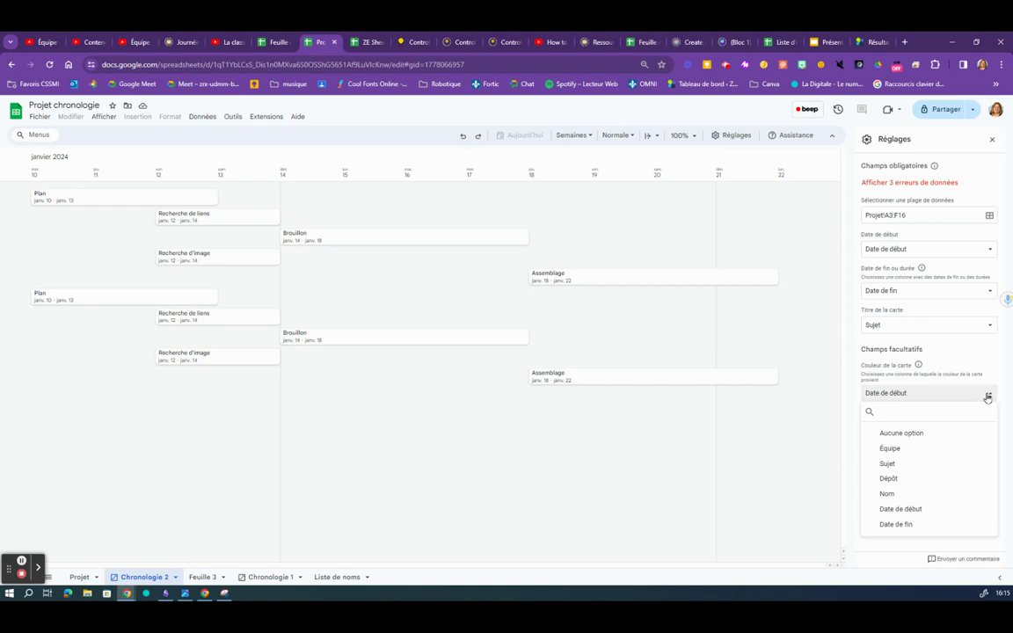
pyautogui.click(919, 494)
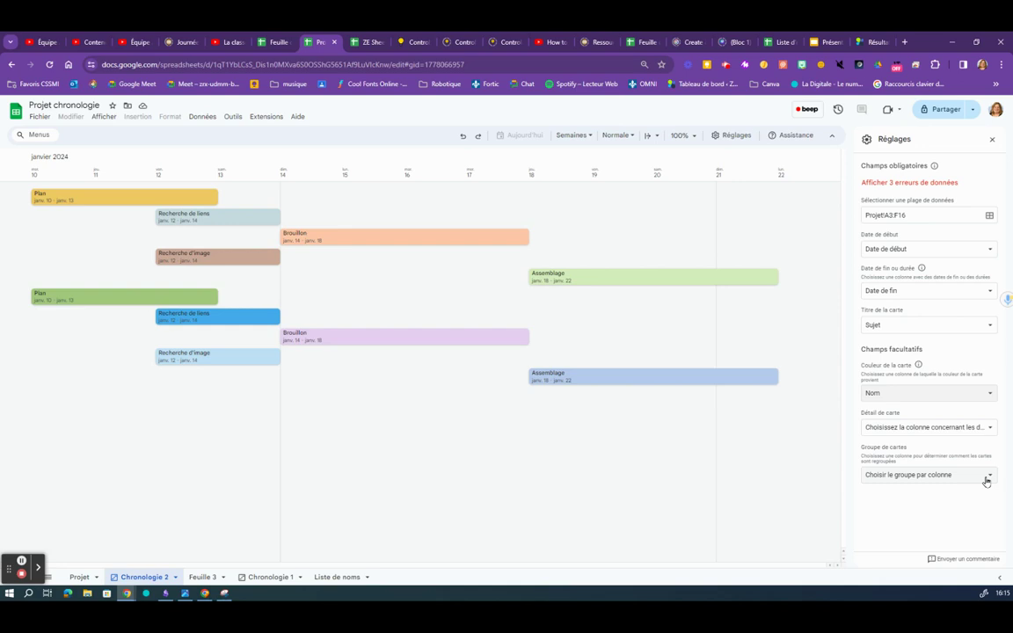
# Set Groupe de cartes to Équipe in the timeline settings.
pyautogui.click(986, 478)
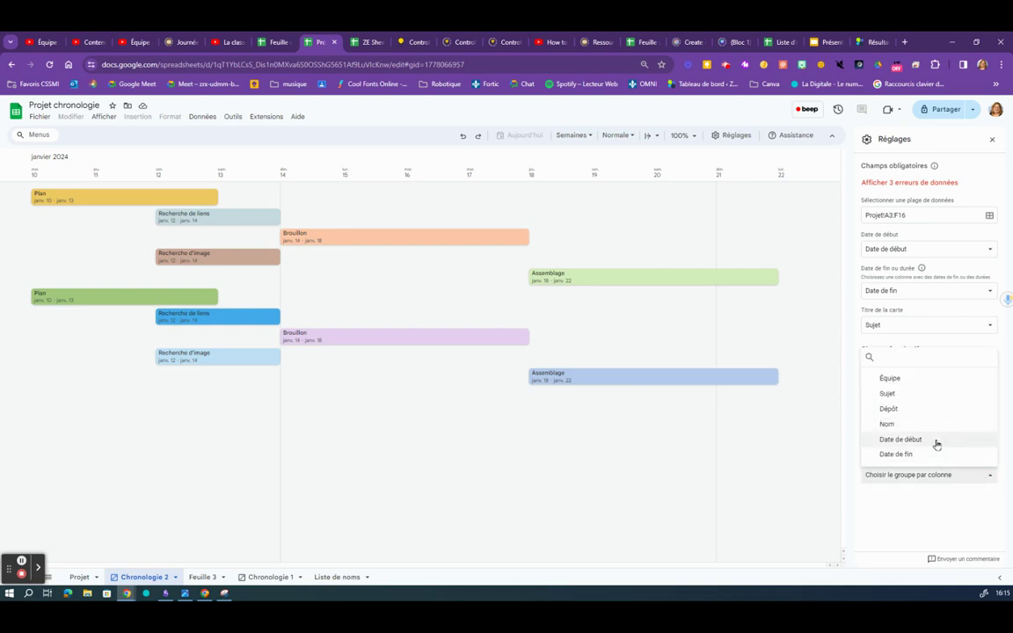
pyautogui.click(917, 380)
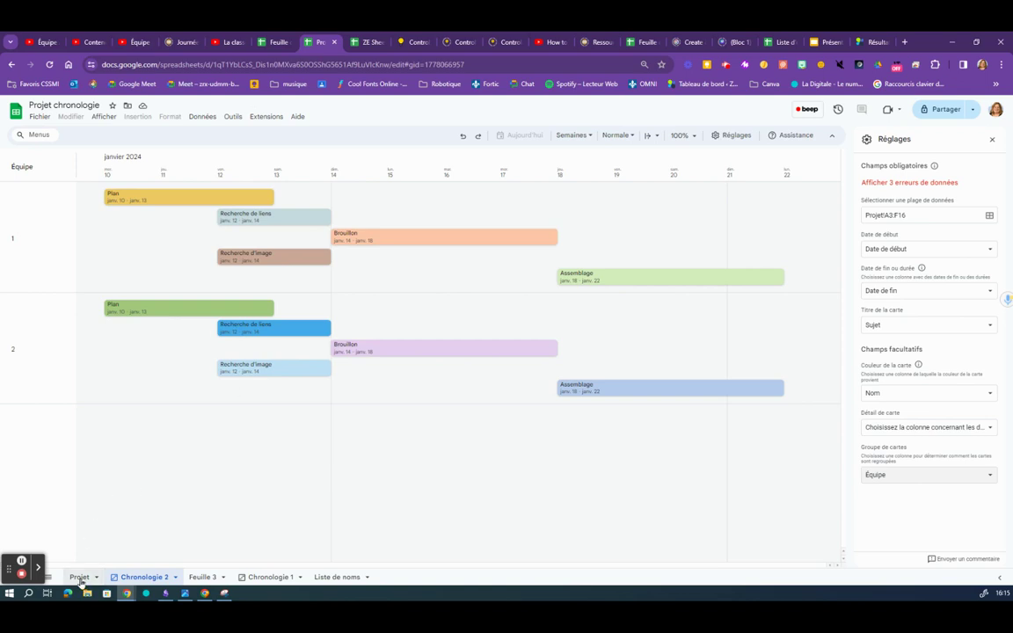
# Enter placeholder text 'dddddddddddd' in Projet cell C6, then go back to Chronologie 2.
pyautogui.click(79, 577)
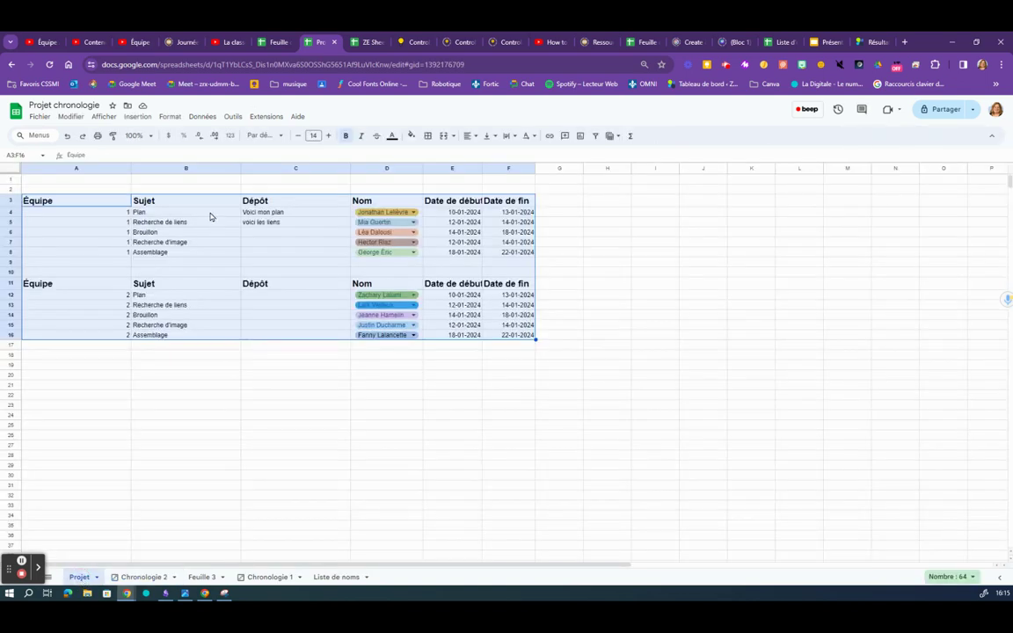
pyautogui.click(277, 231)
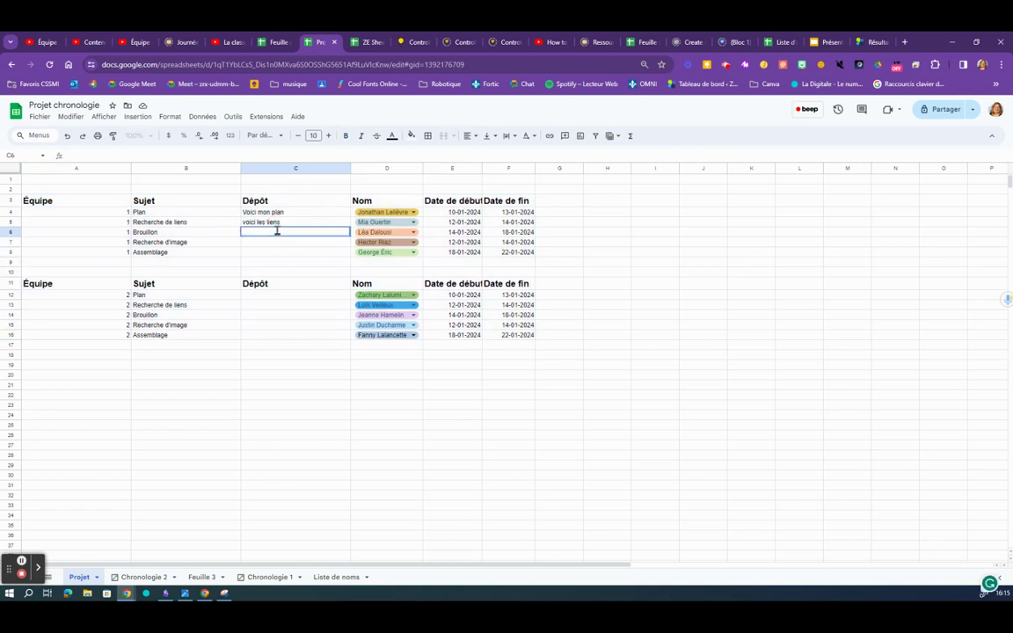
pyautogui.write('dddddddddddd')
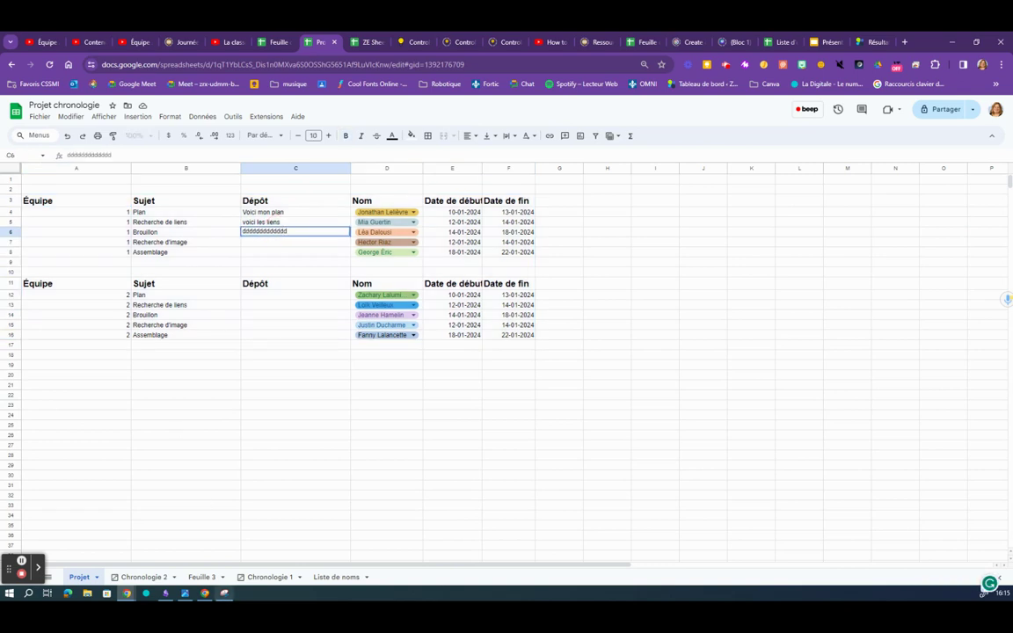
pyautogui.click(145, 578)
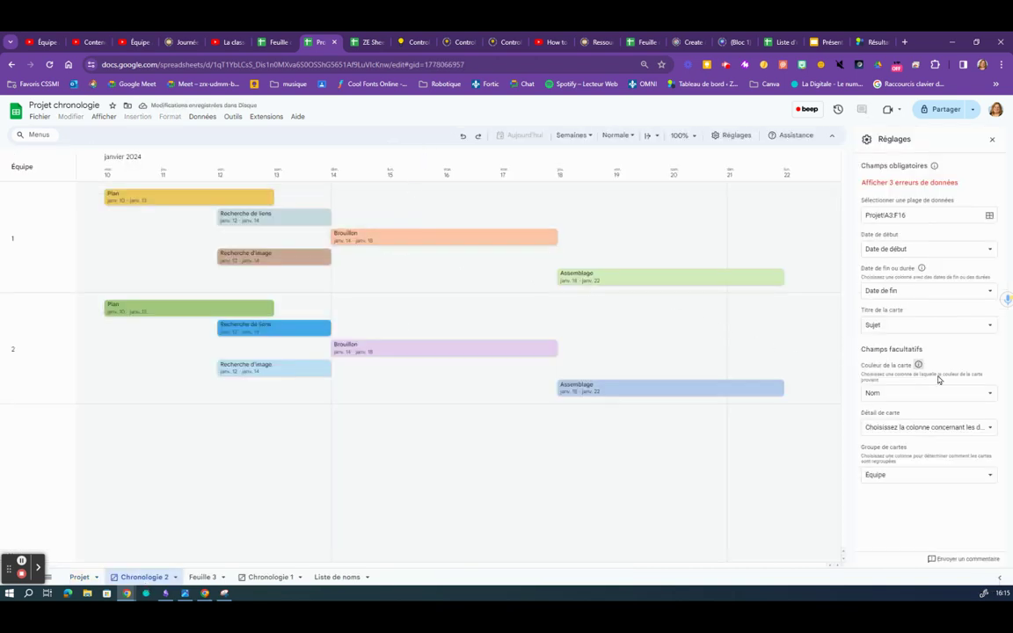
# Set Détail de carte to Dépôt and show the Plan card's details.
pyautogui.click(989, 429)
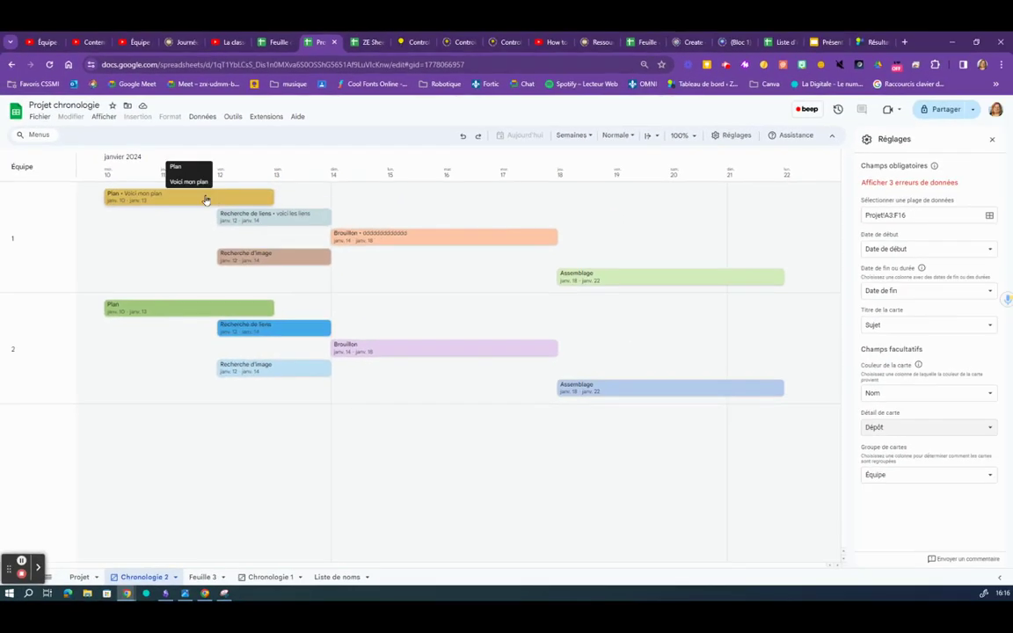
pyautogui.click(206, 200)
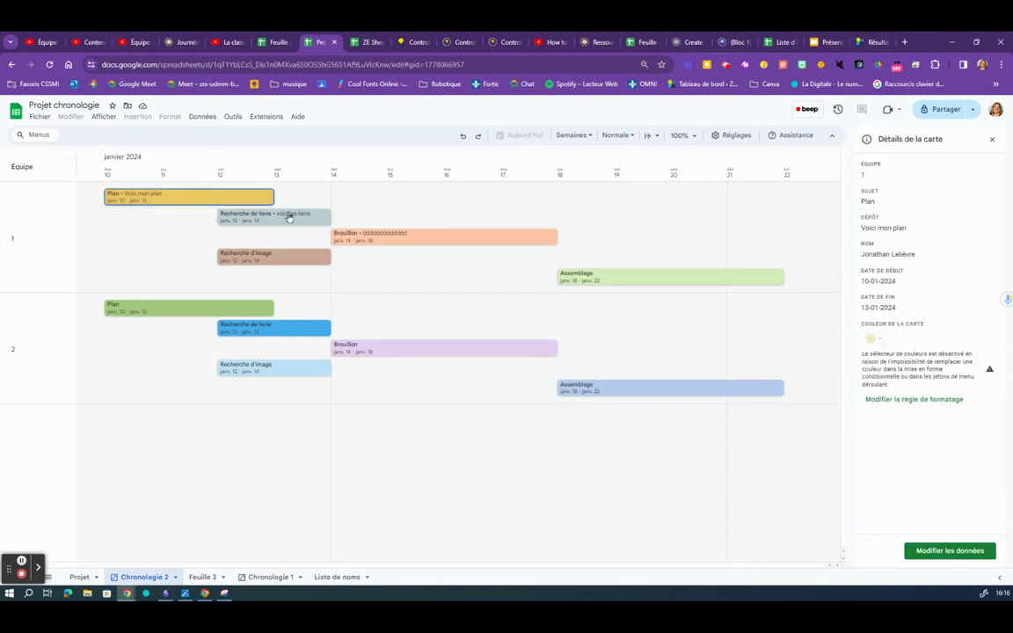
# View the Brouillon and Recherche d'image card details, then return to the Projet sheet.
pyautogui.click(286, 215)
pyautogui.click(437, 240)
pyautogui.click(598, 278)
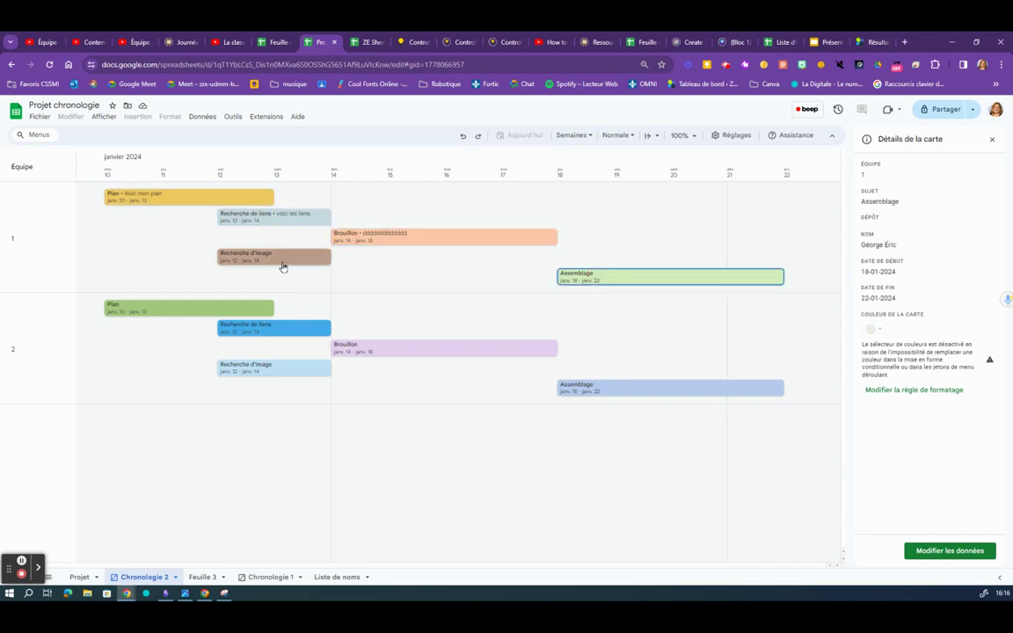
pyautogui.click(280, 260)
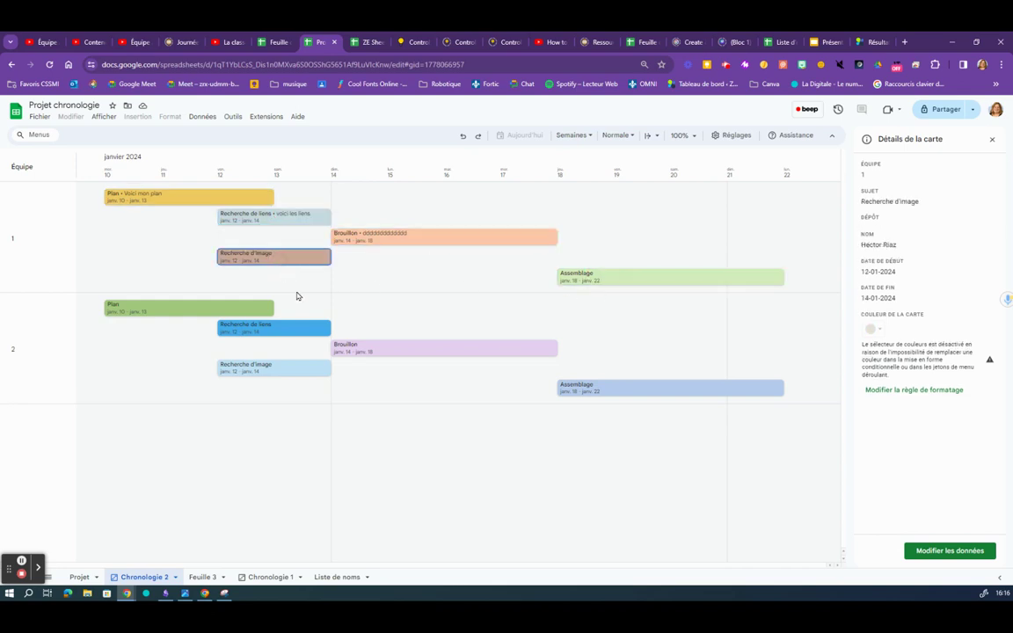
pyautogui.click(79, 577)
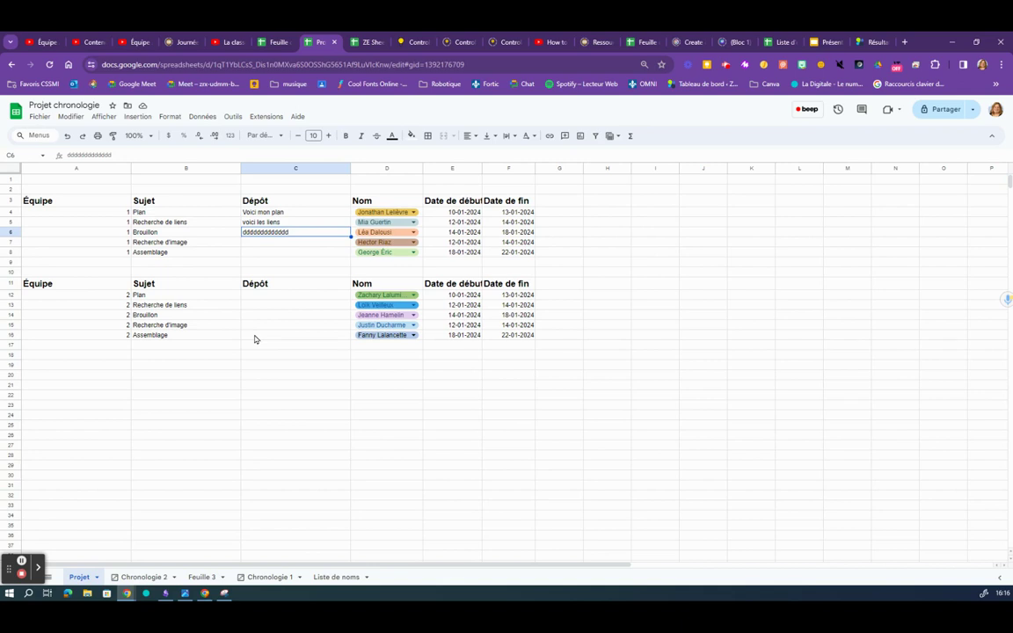